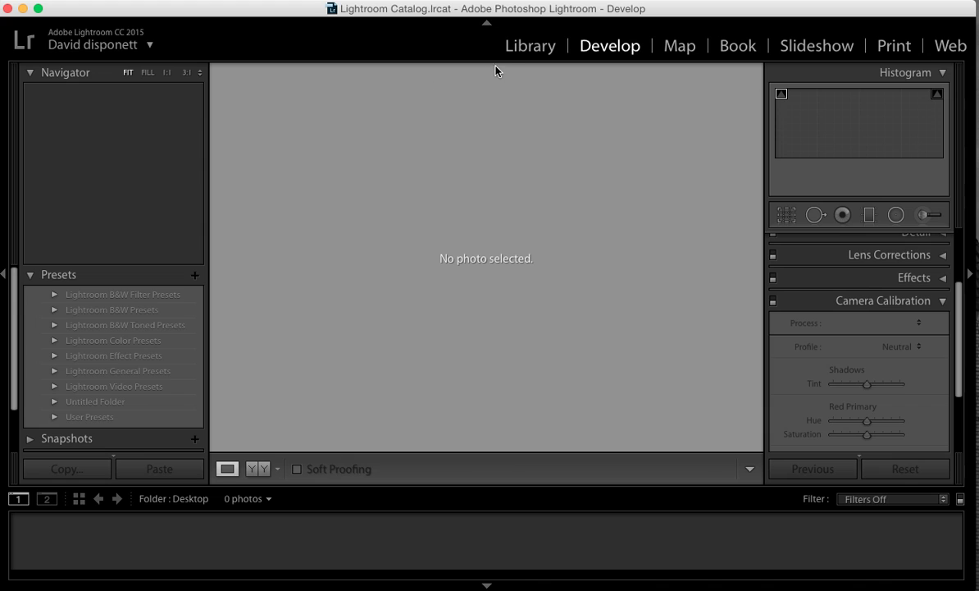
- Import the photos from the Desktop folder Sony A7S Test into the Library
left_click(525, 47)
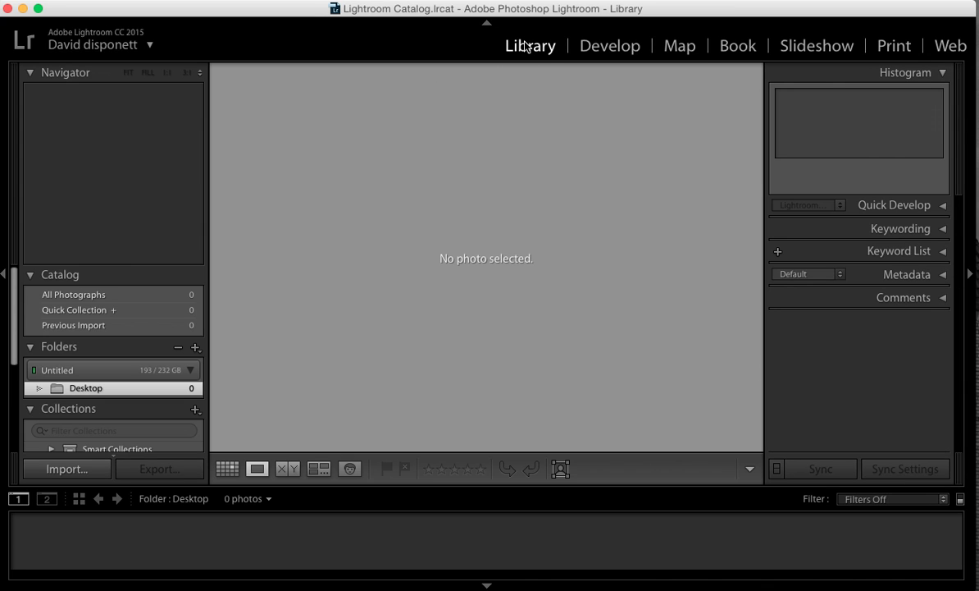
left_click(86, 473)
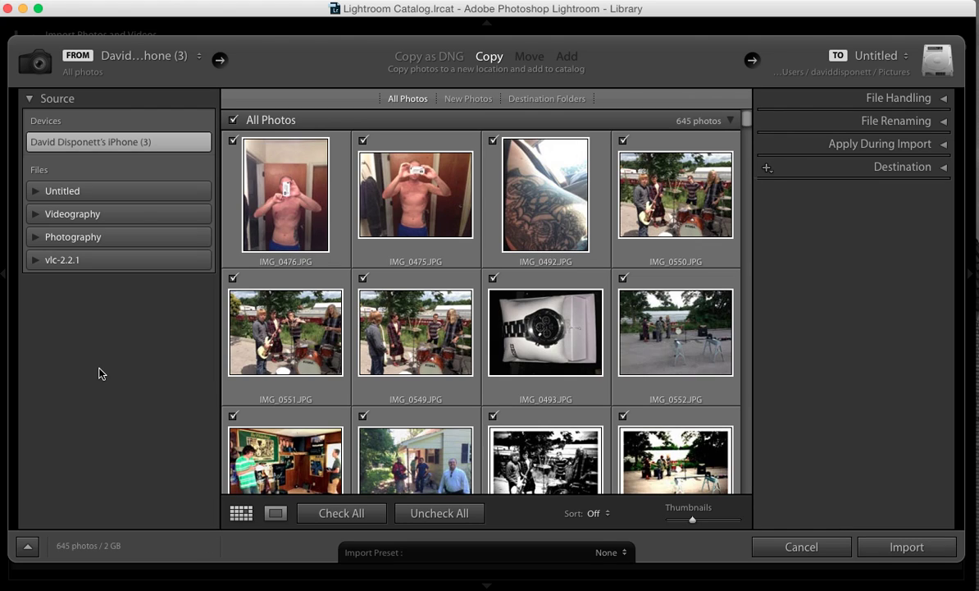
left_click(34, 213)
left_click(34, 213)
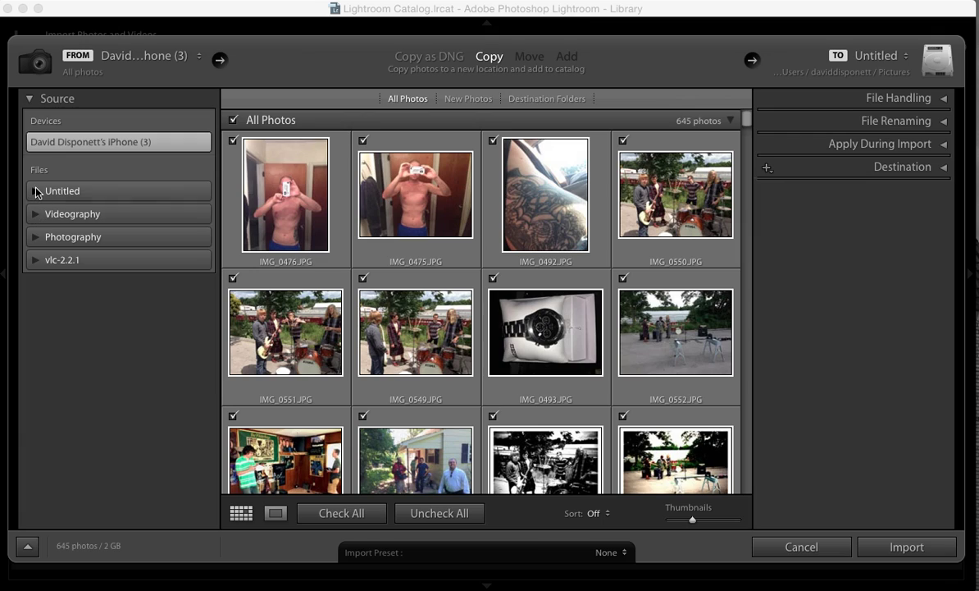
left_click(36, 191)
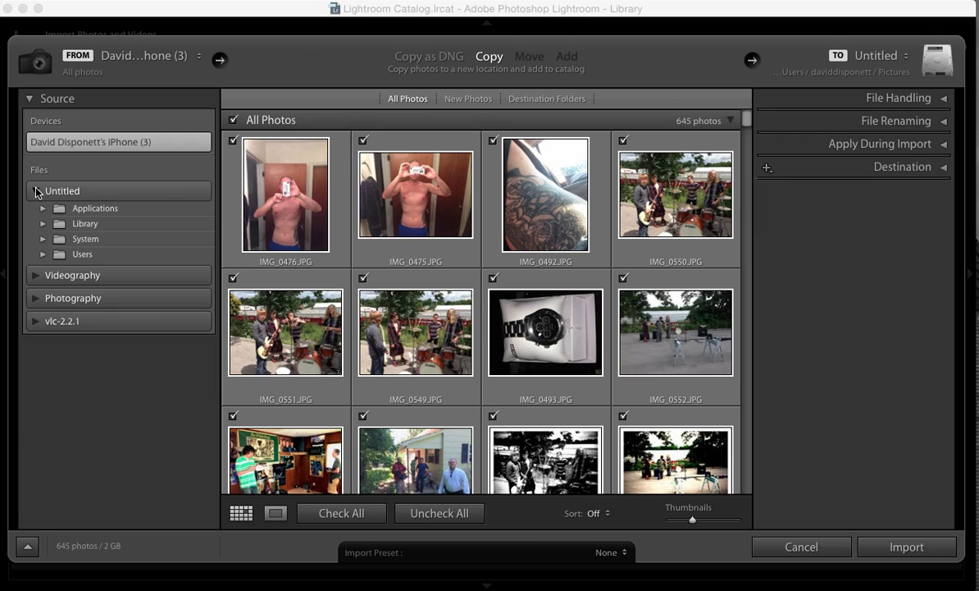
left_click(42, 255)
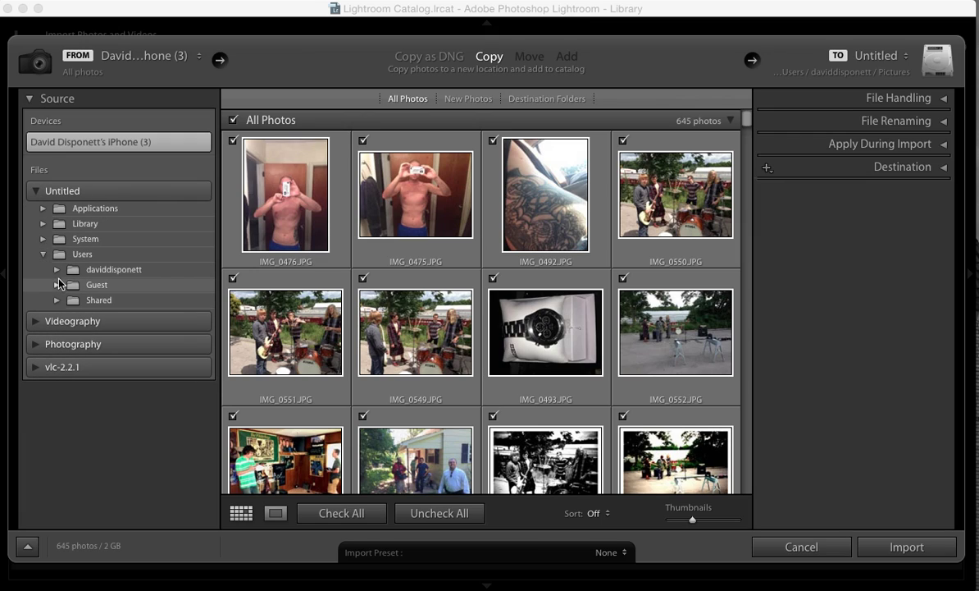
left_click(57, 269)
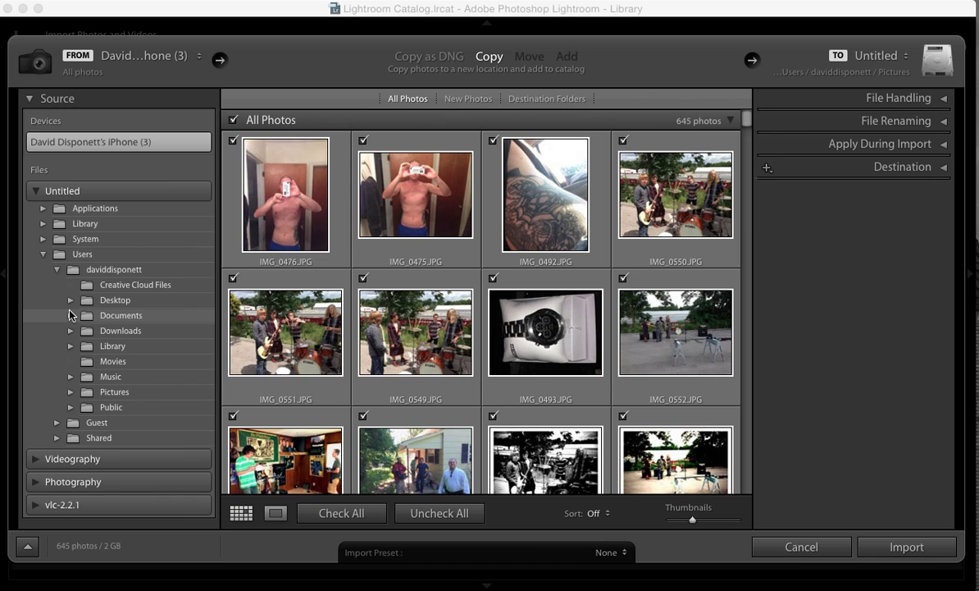
left_click(71, 300)
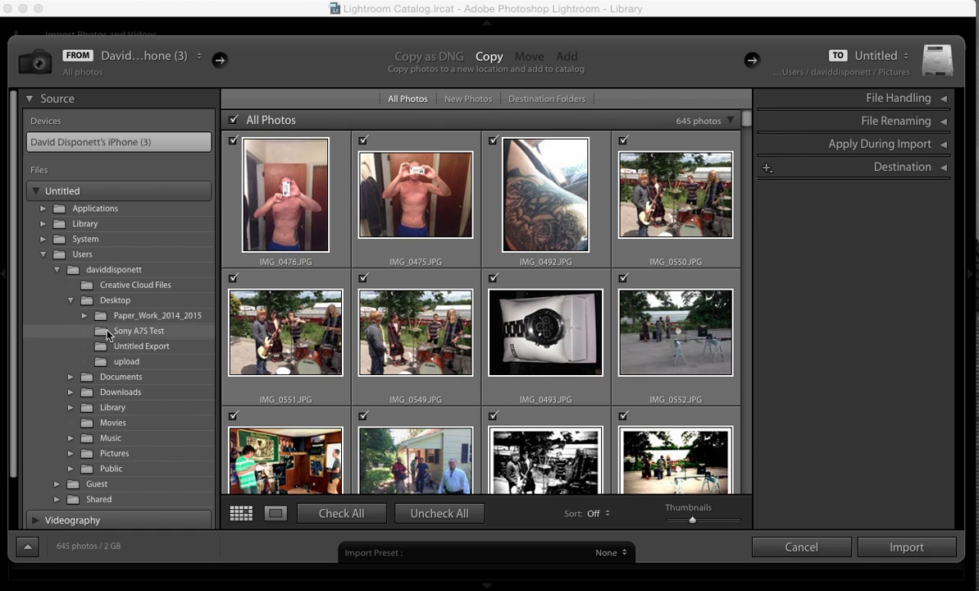
left_click(123, 331)
left_click(945, 549)
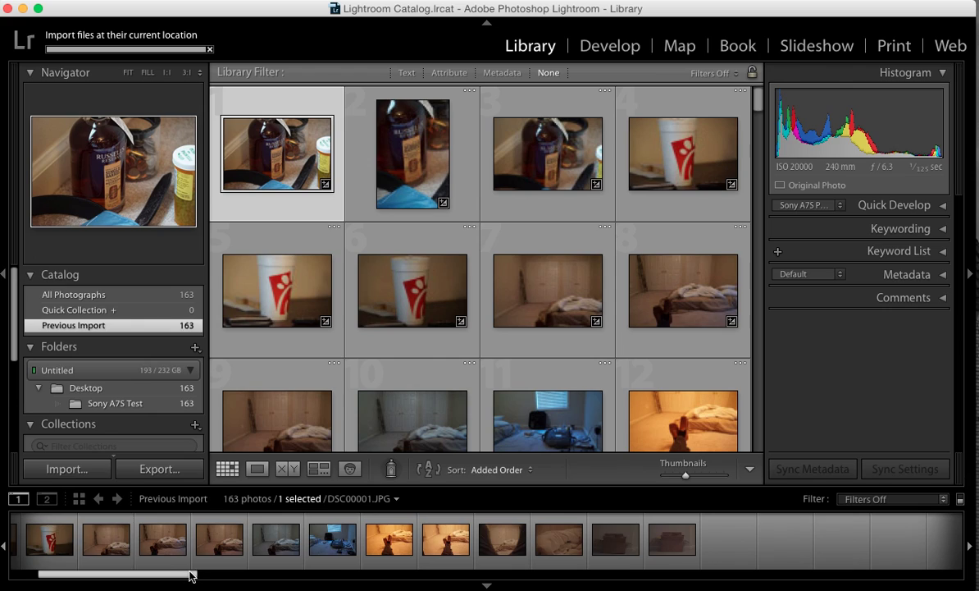
- Browse the imported shots of the man throwing in the park and display DSC00129.ARW in Loupe view
left_click_drag(190, 575, 254, 574)
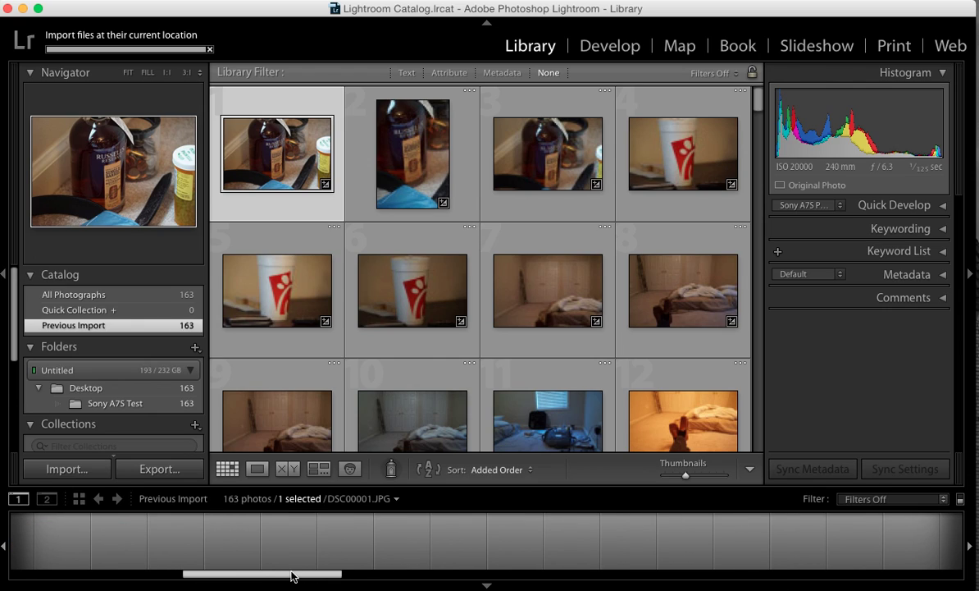
scroll(291, 542, "right", 3)
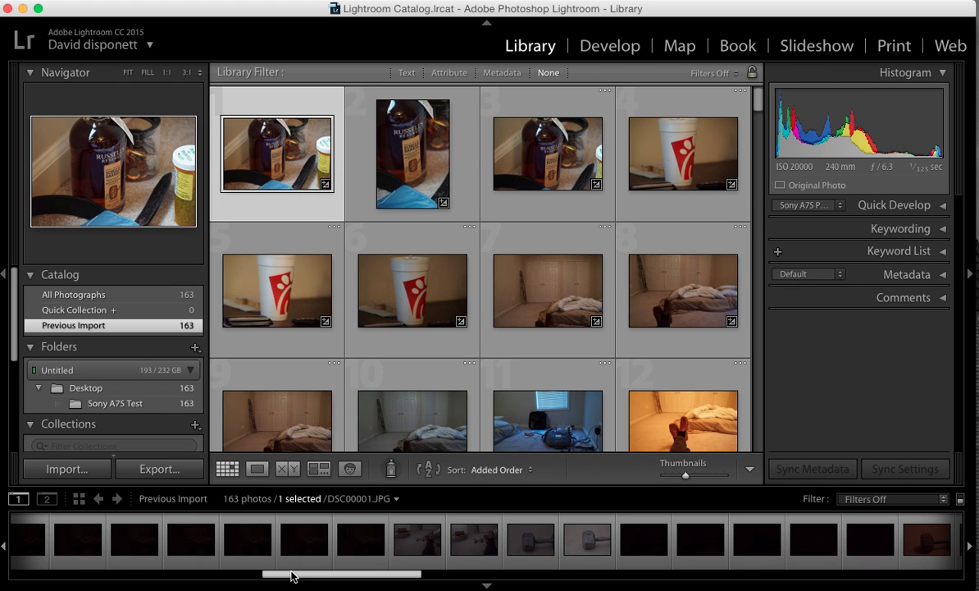
left_click_drag(293, 575, 664, 587)
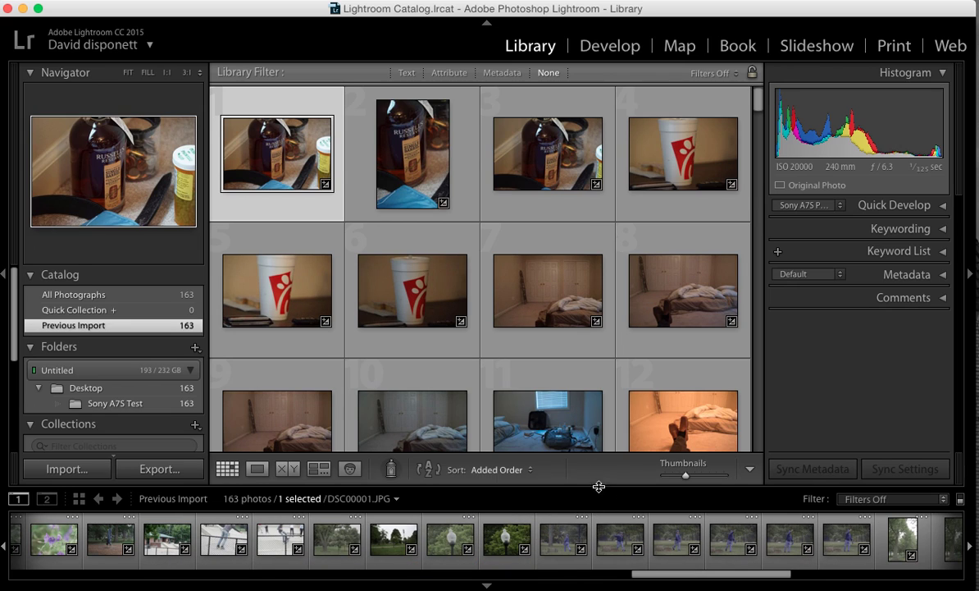
left_click(607, 539)
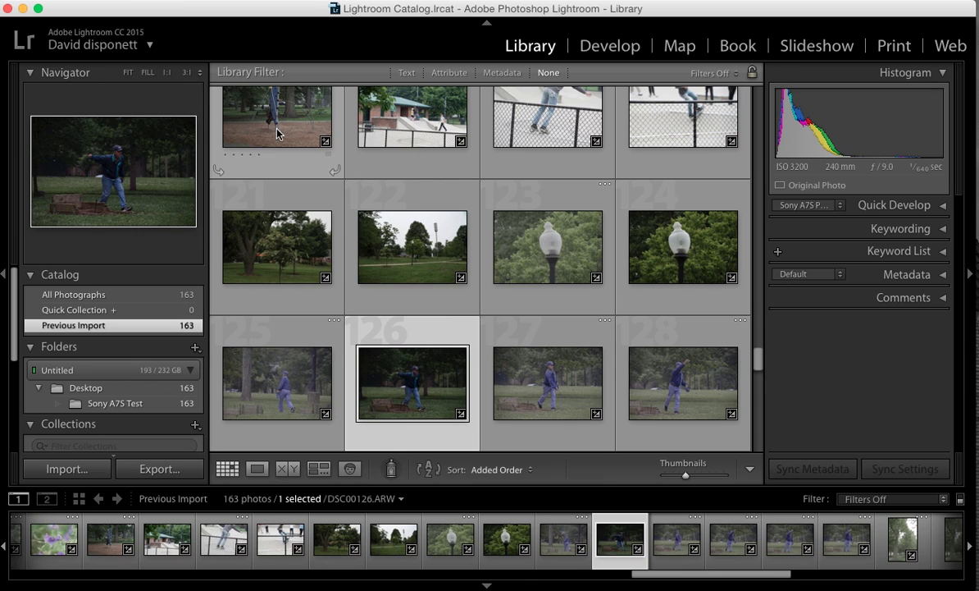
left_click(259, 469)
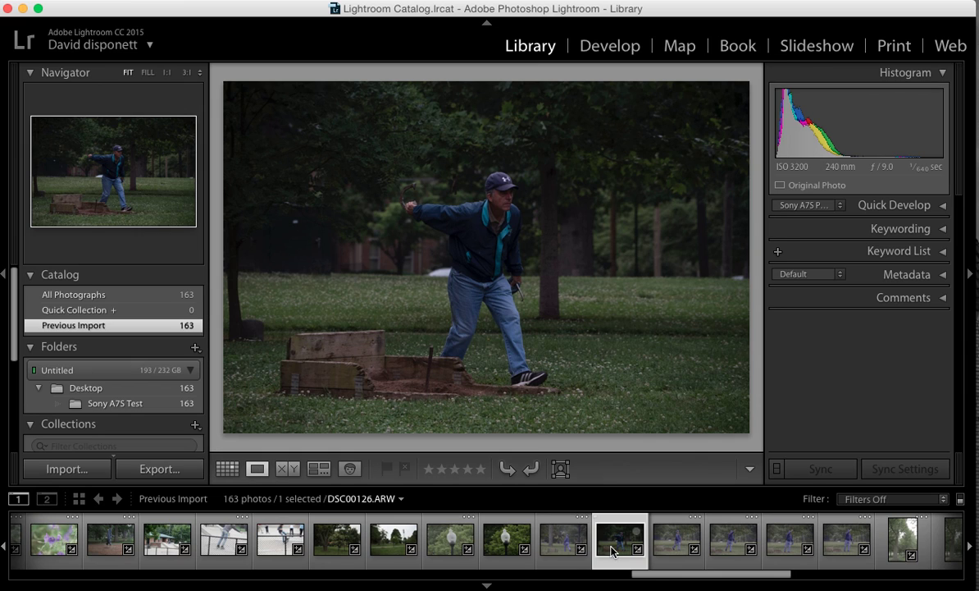
key("Right")
key("Right")
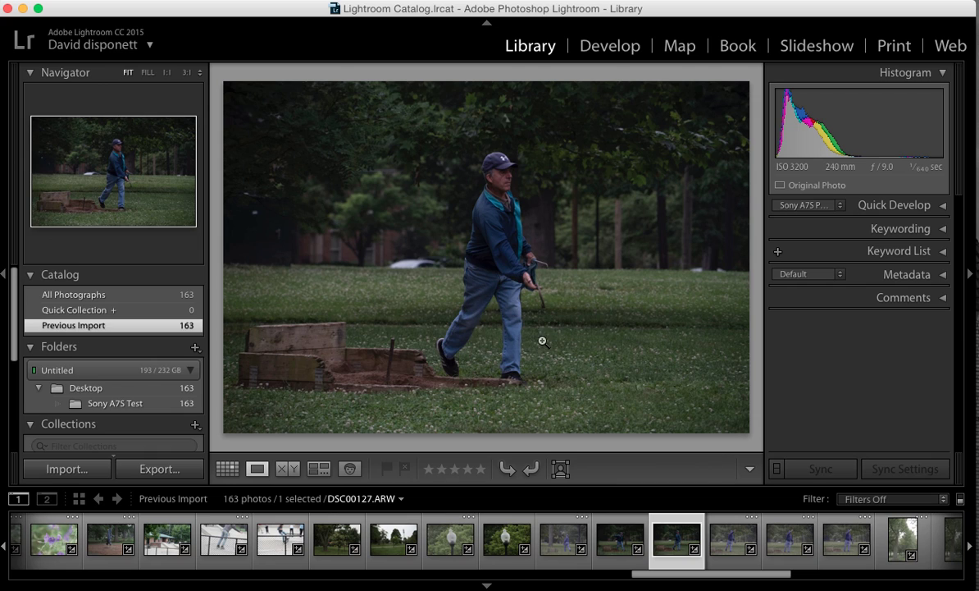
left_click(733, 541)
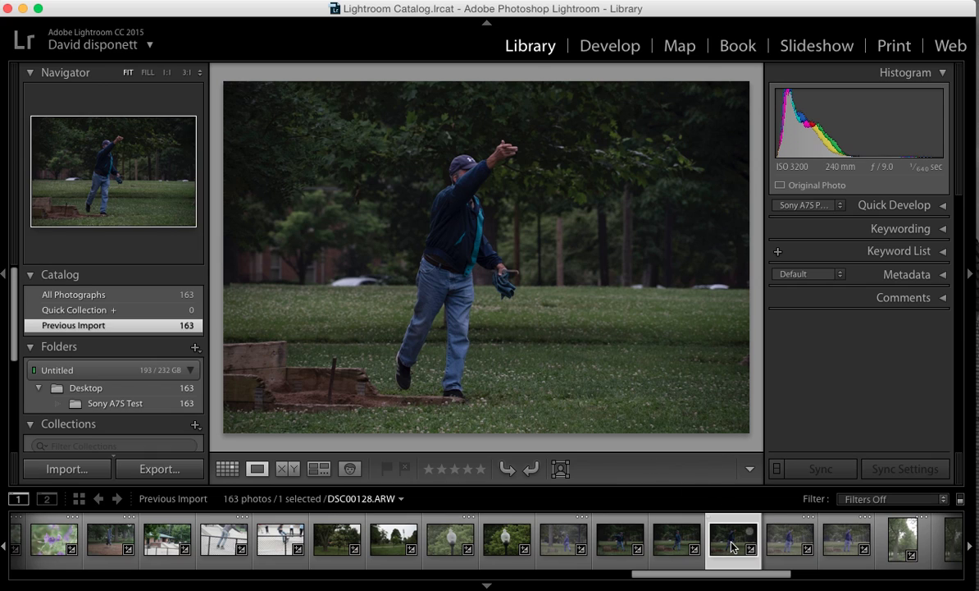
left_click(792, 541)
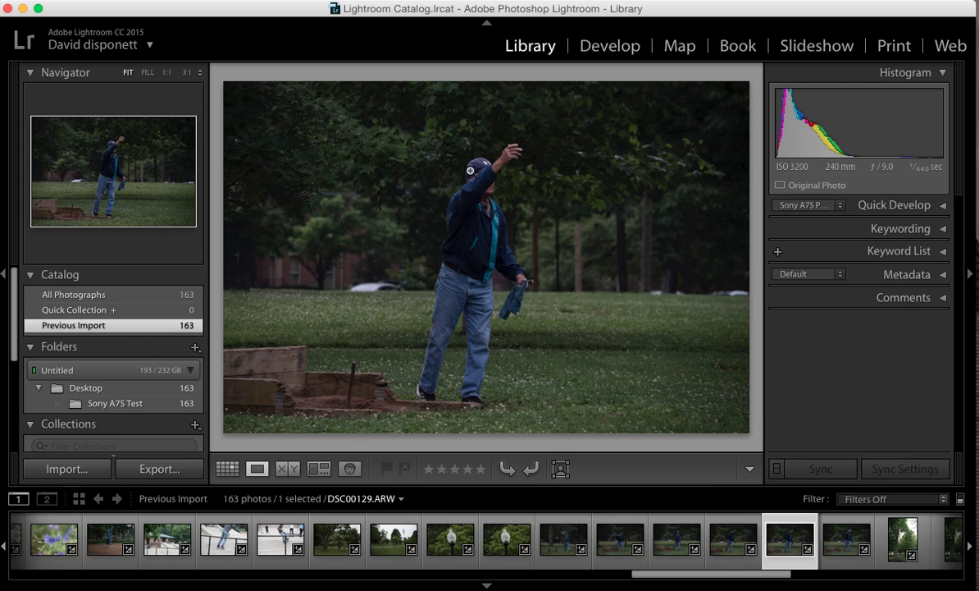
- Open the photo in the Develop module and examine its Camera Calibration settings
left_click(607, 50)
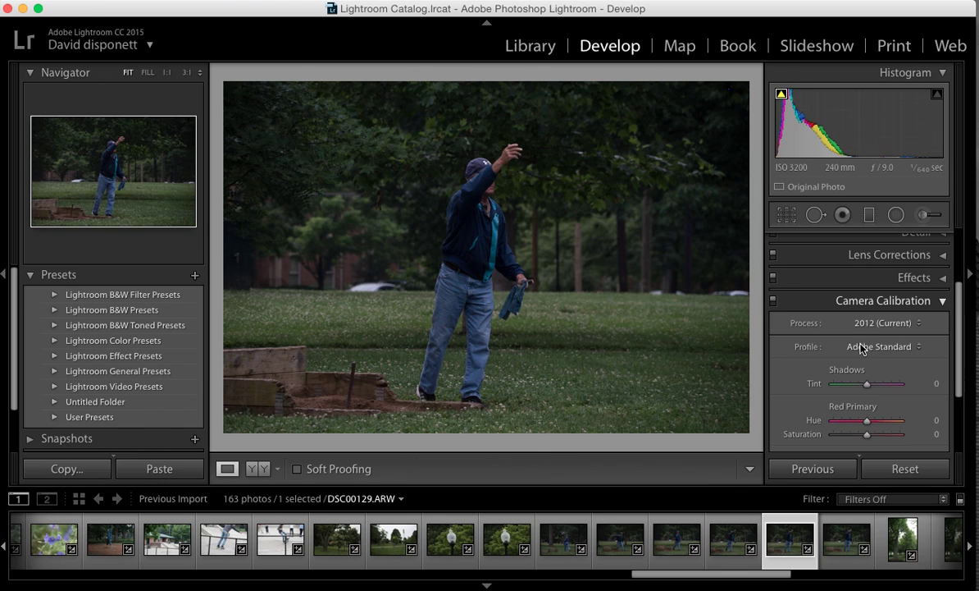
left_click(861, 301)
left_click(810, 398)
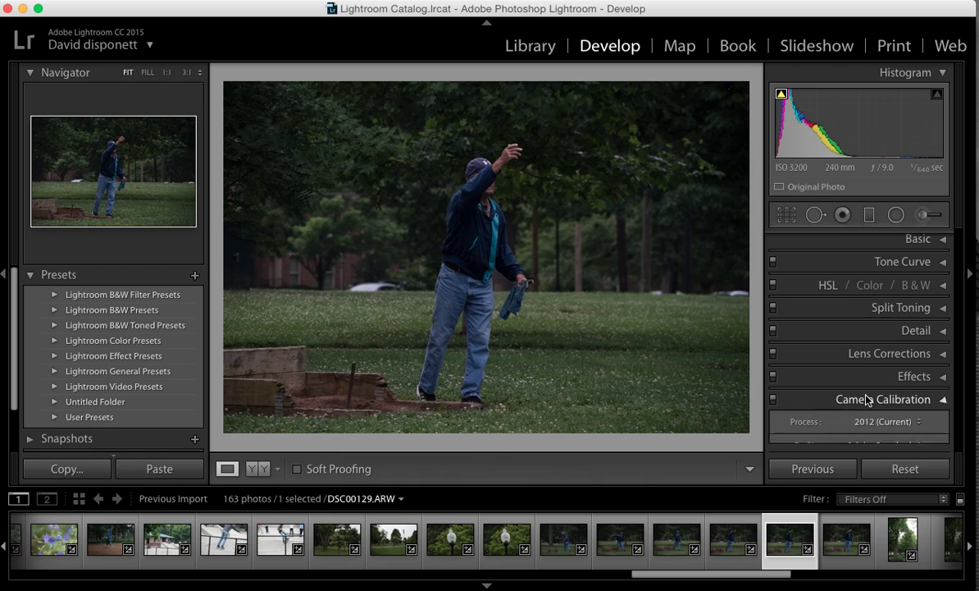
scroll(778, 332, "down", 1)
scroll(779, 332, "up", 2)
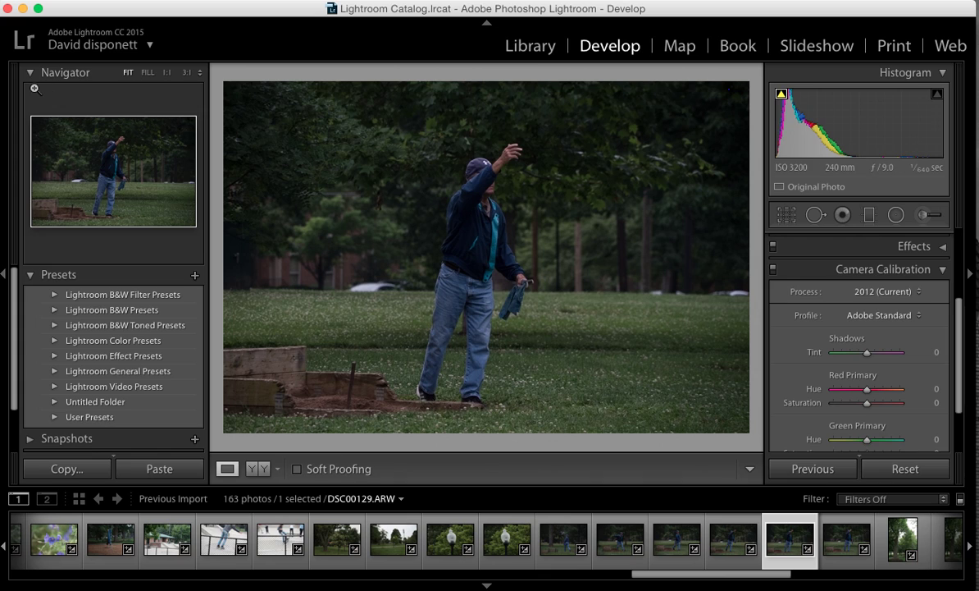
- Close Lightroom and, in Finder, select all the DCP camera profiles in the Downloads folder Sony ILCE-7S 2
left_click(7, 9)
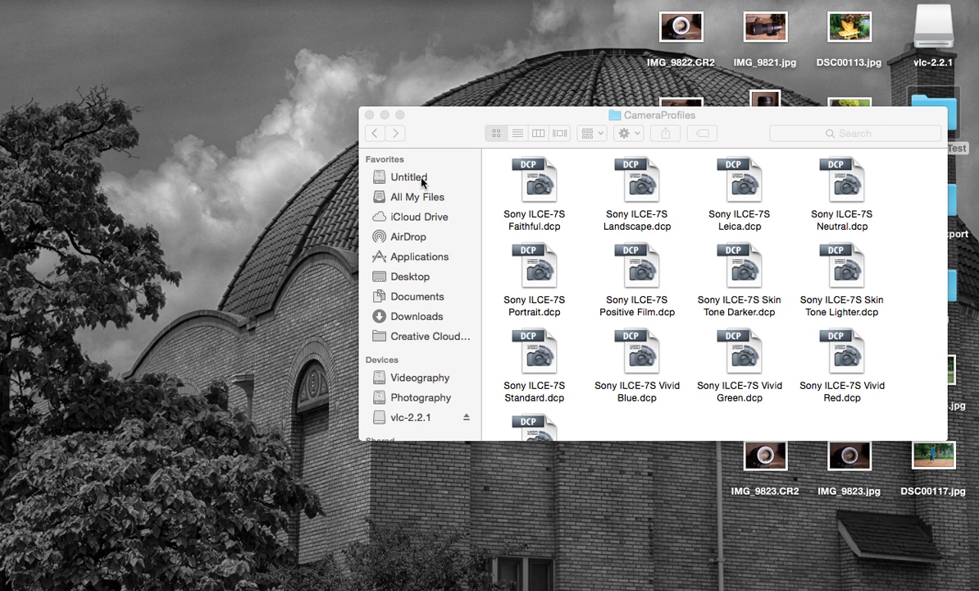
left_click(369, 115)
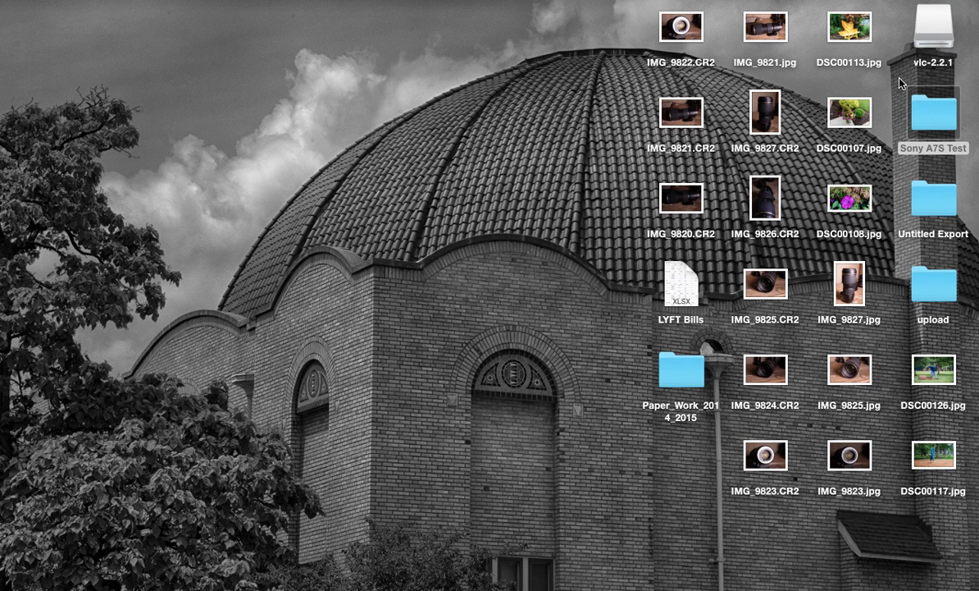
double_click(935, 111)
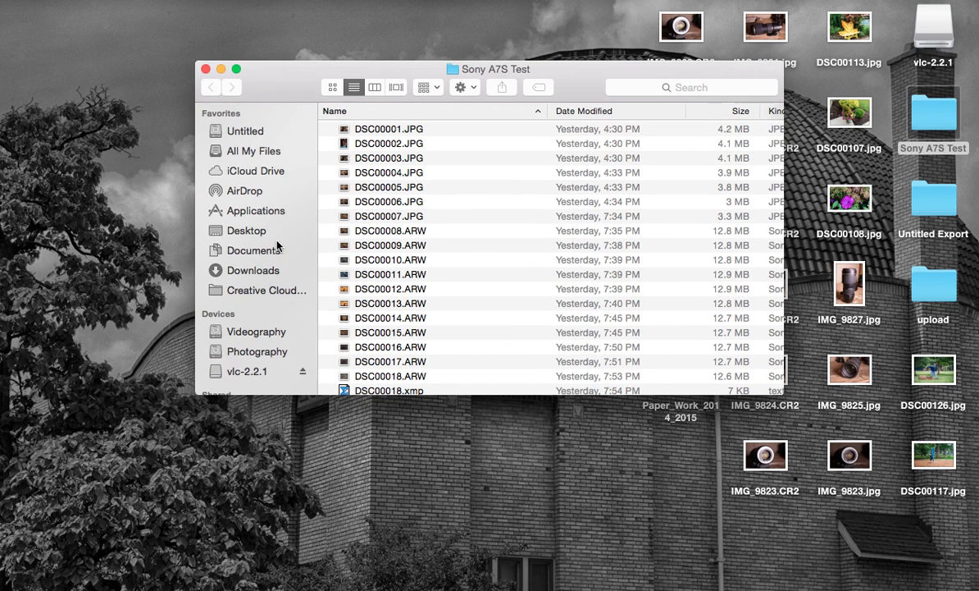
left_click(264, 252)
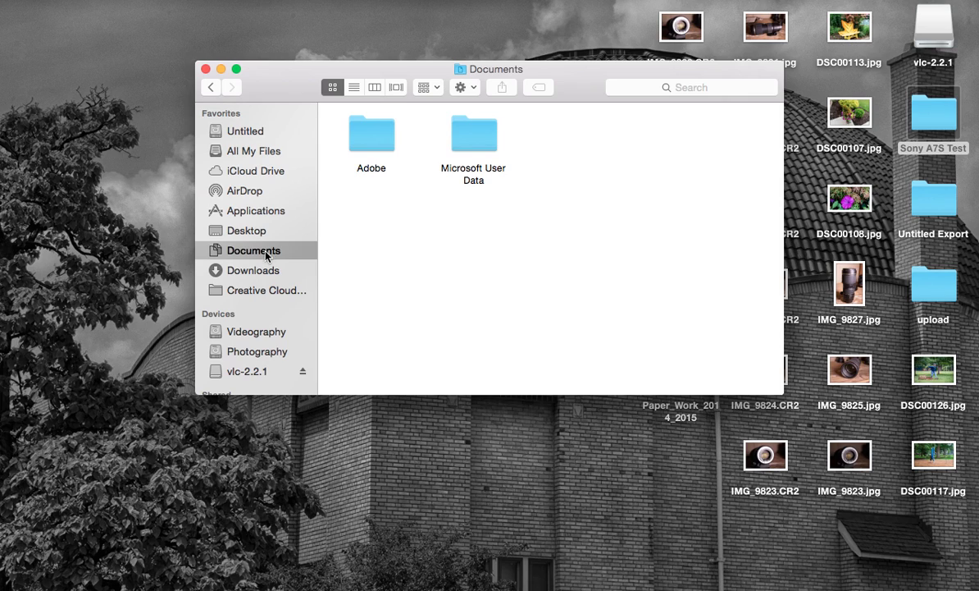
left_click(255, 267)
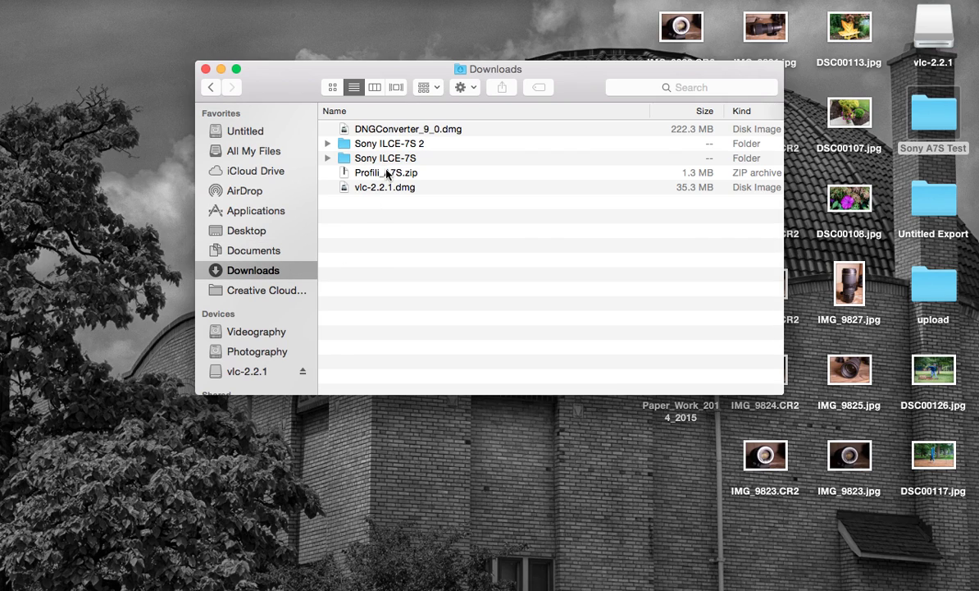
double_click(369, 144)
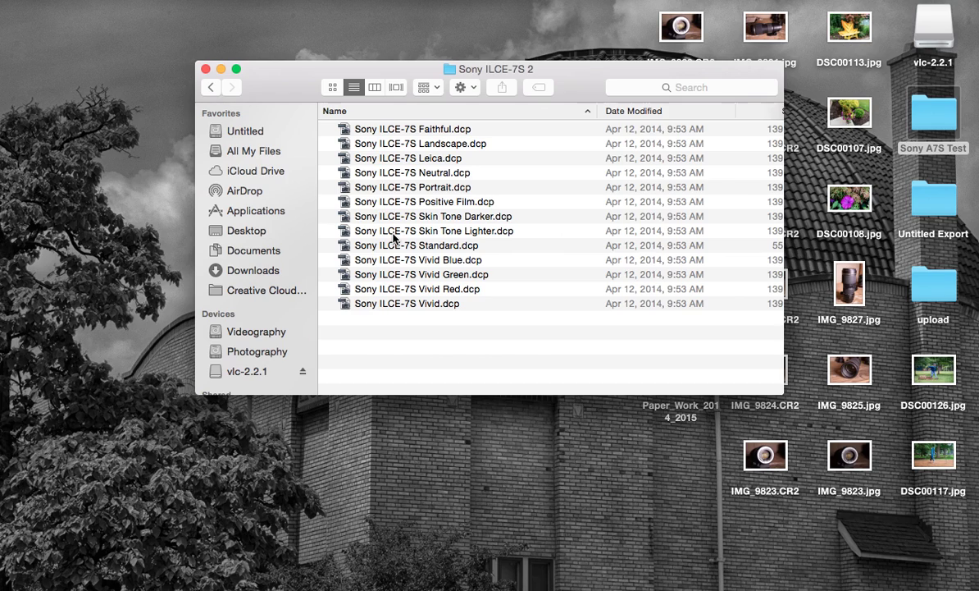
key("super+a")
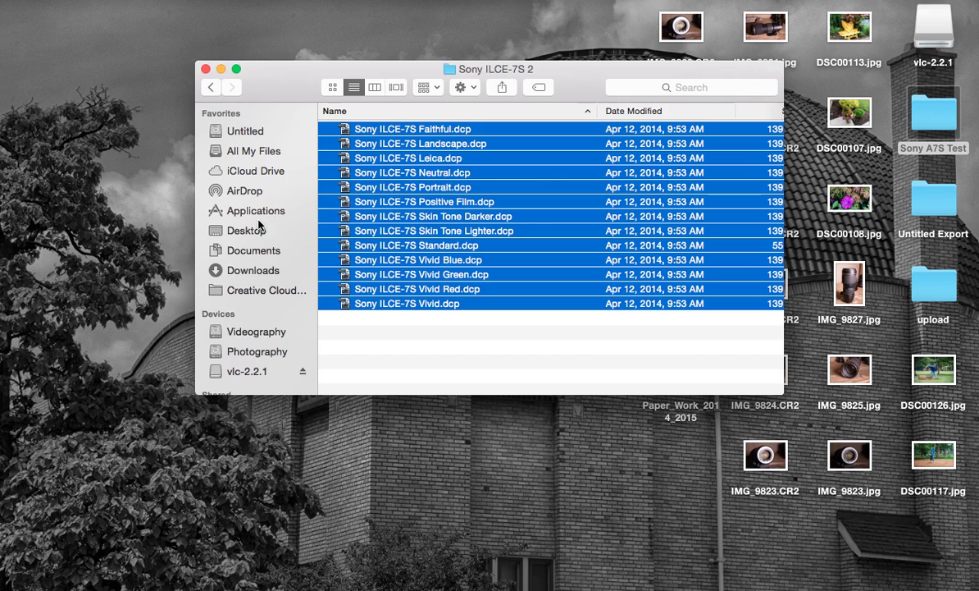
- Show the computer's drives in Finder and open the Untitled drive
left_click(235, 135)
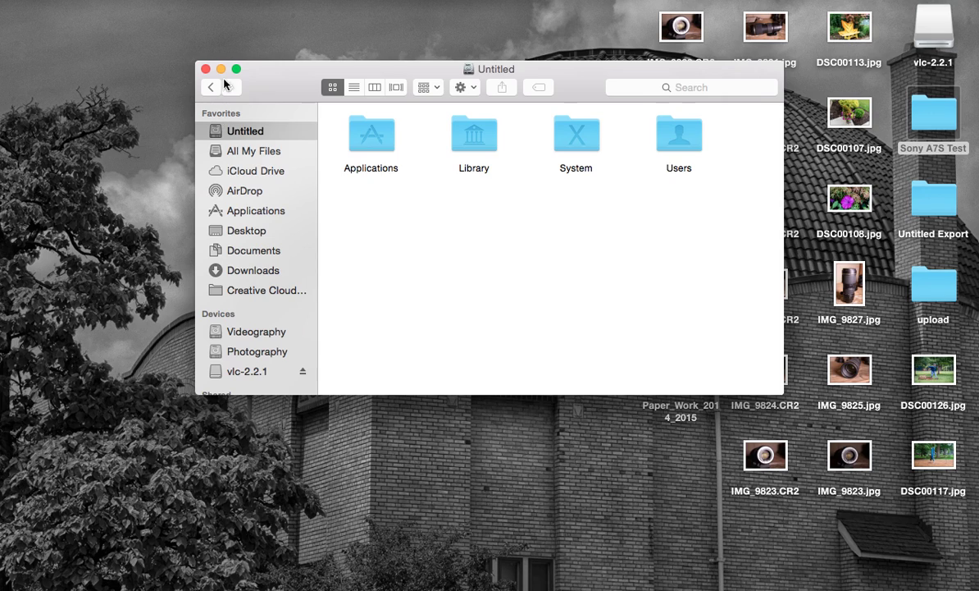
left_click(155, 36)
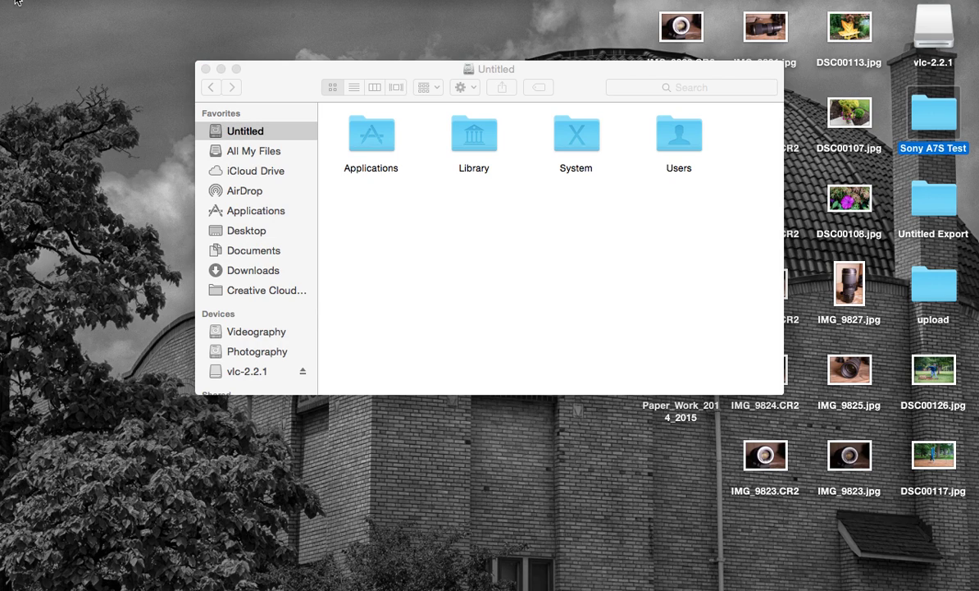
left_click(197, 0)
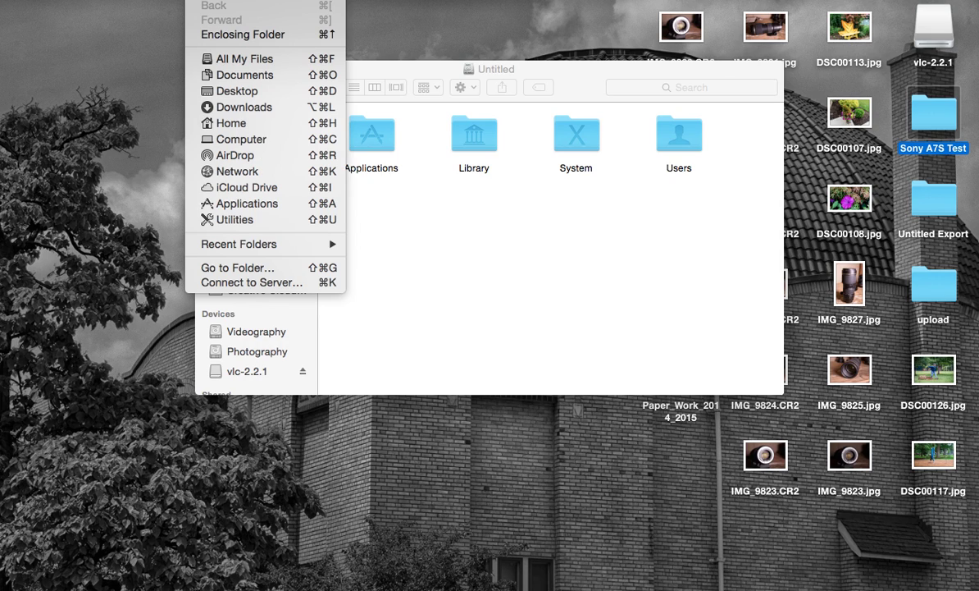
left_click(215, 137)
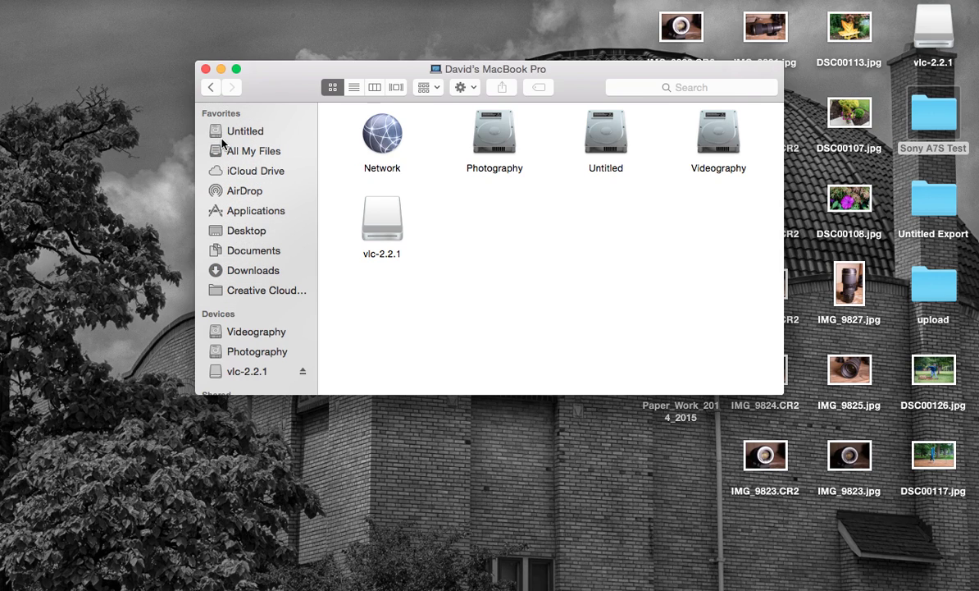
left_click(603, 135)
left_click(492, 135, "super")
left_click_drag(606, 135, 607, 169)
double_click(607, 147)
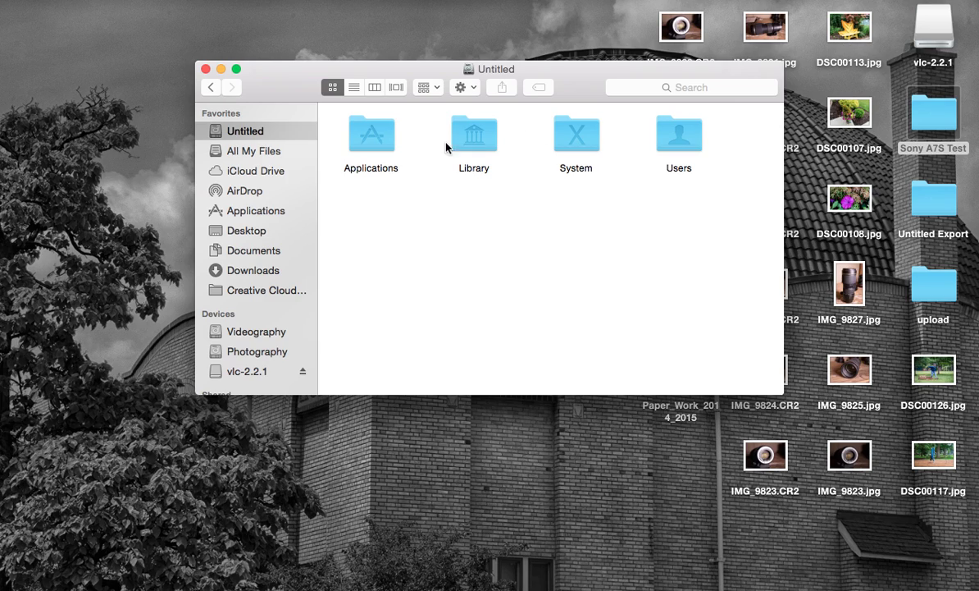
- Open the CameraRaw folder inside Library, Application Support, Adobe on the Untitled drive
left_click(475, 131)
double_click(474, 131)
left_click(467, 132)
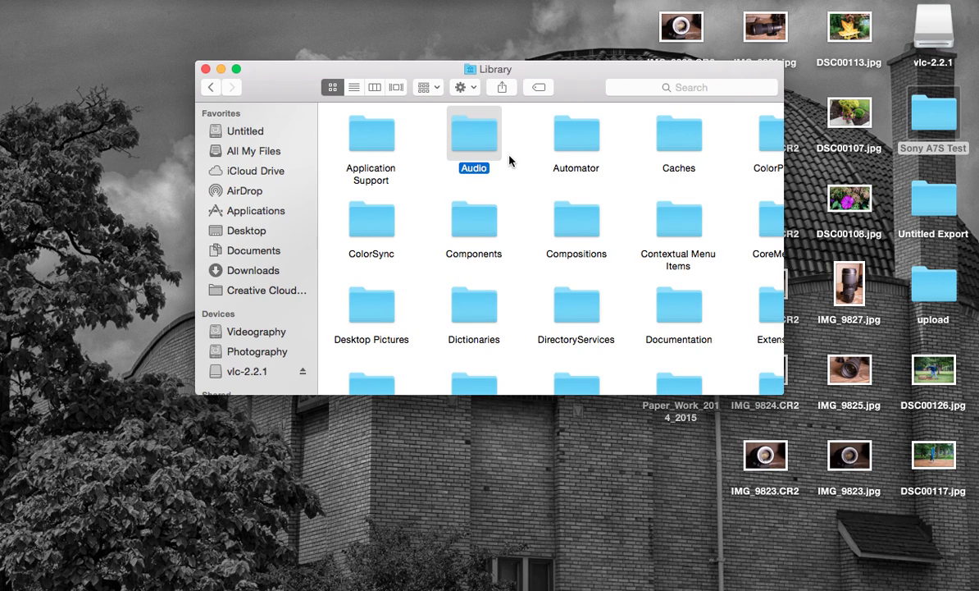
double_click(356, 131)
double_click(371, 136)
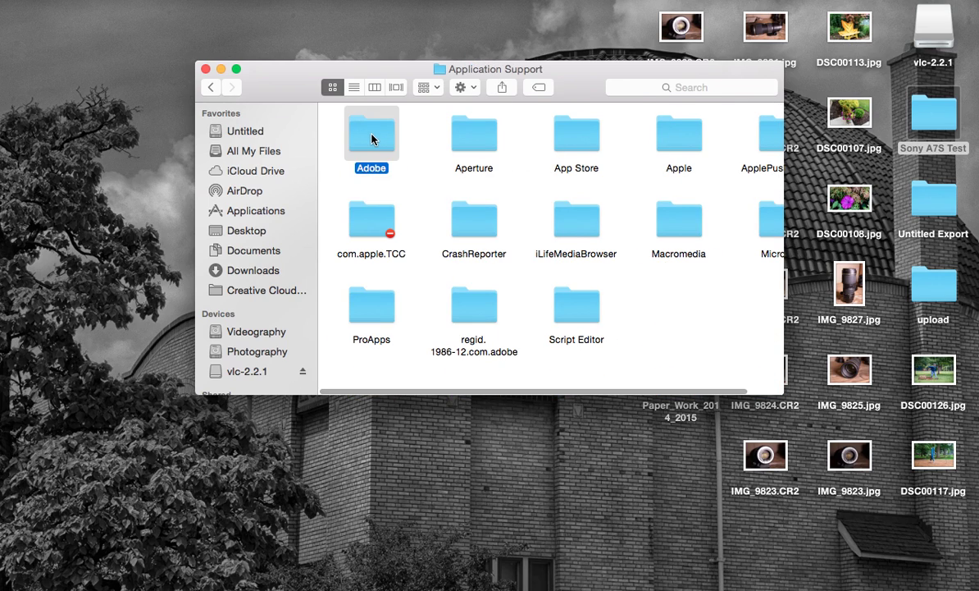
scroll(540, 236, "down", 2)
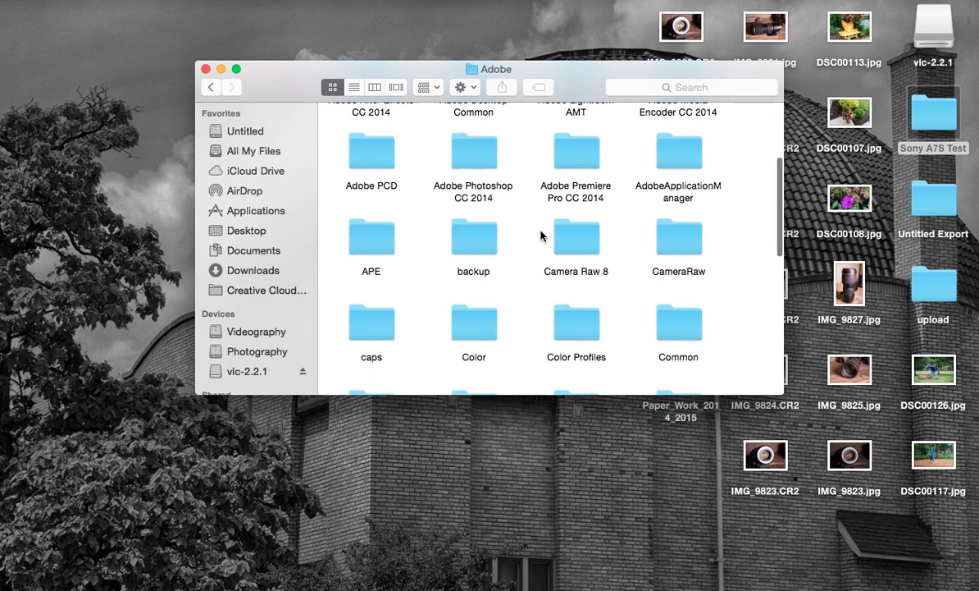
double_click(668, 246)
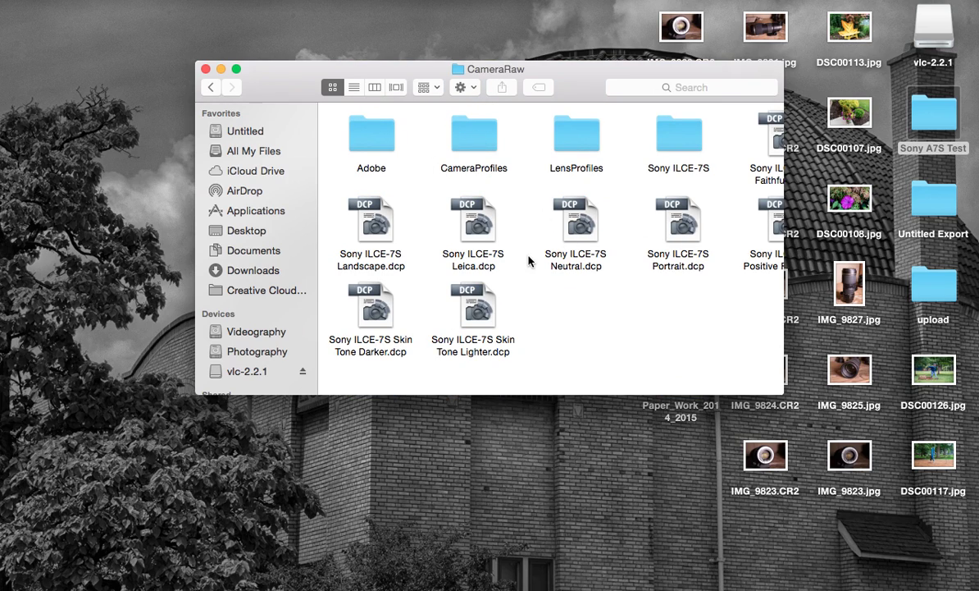
- Return to the Untitled drive, open the user's home folder inside Users, and enlarge the Finder window
left_click(211, 88)
left_click(212, 88)
left_click(211, 88)
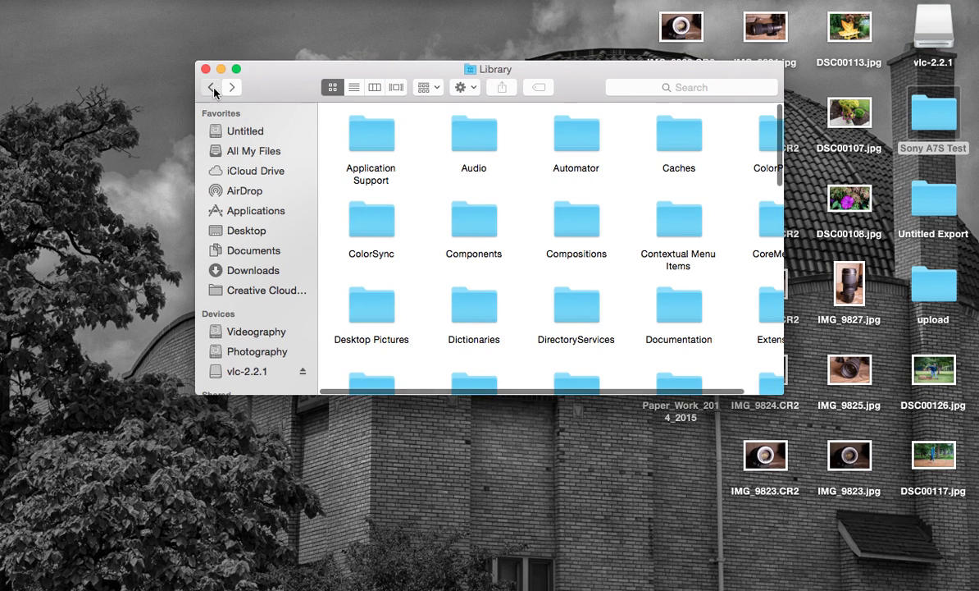
left_click(211, 88)
double_click(679, 141)
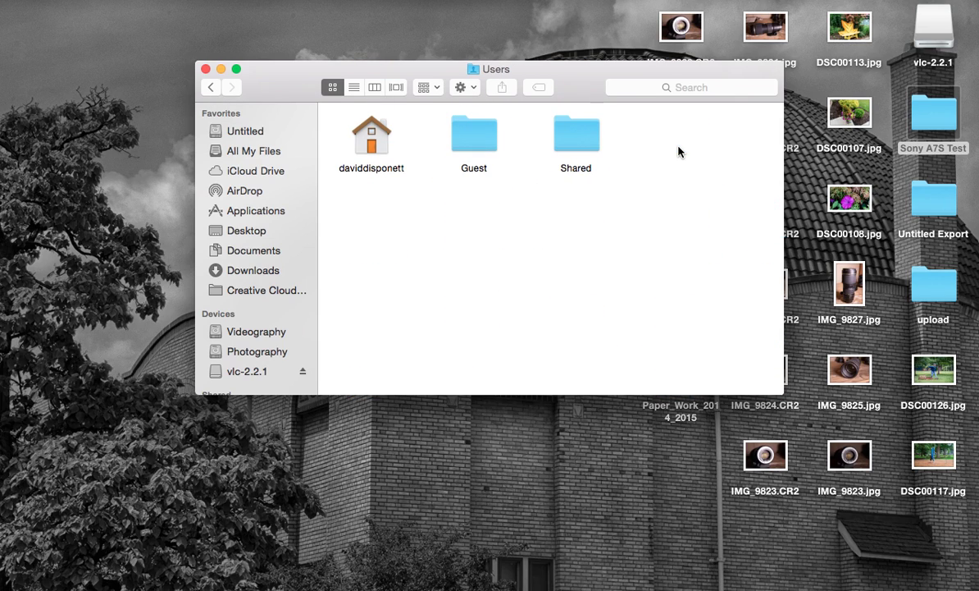
left_click(371, 139)
double_click(374, 144)
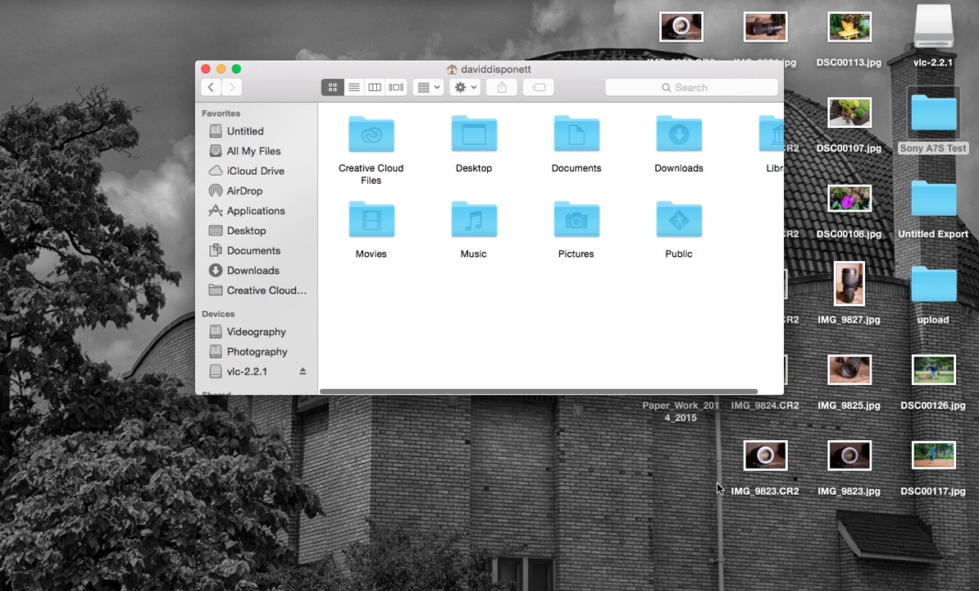
left_click_drag(775, 395, 968, 585)
left_click_drag(529, 16, 399, 4)
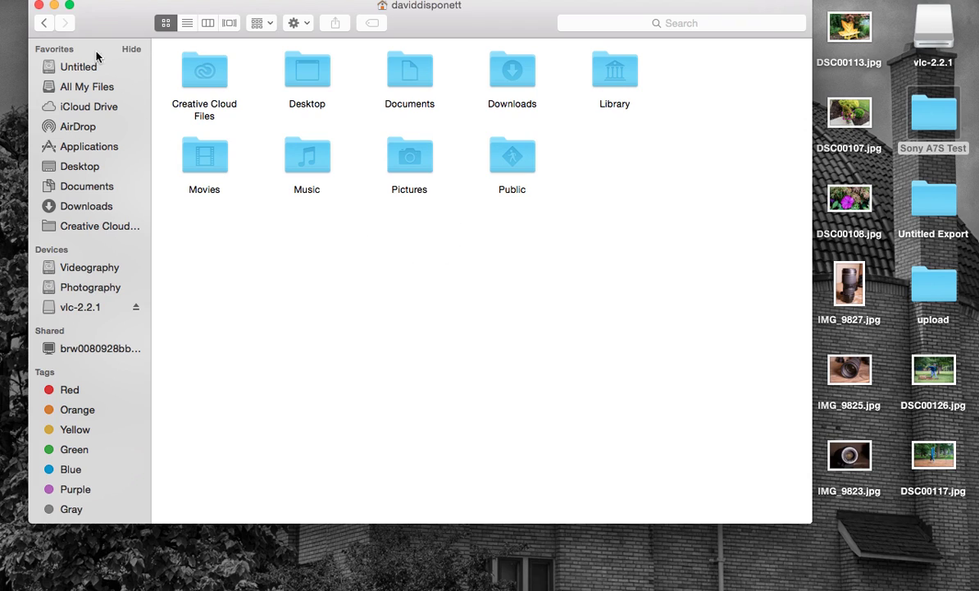
- Go back to the Untitled drive and reopen the user's home folder through Users
left_click(43, 23)
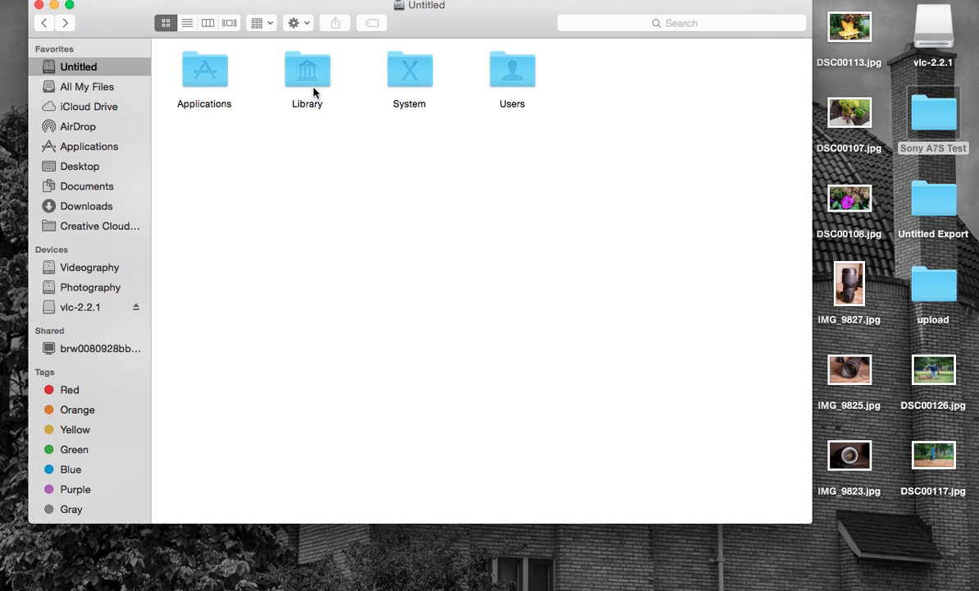
double_click(523, 78)
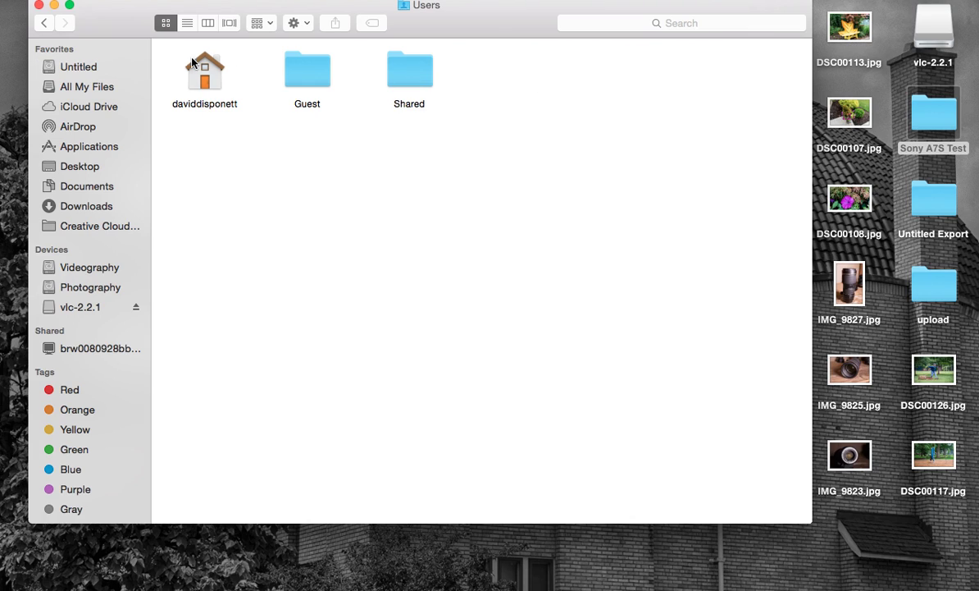
left_click(192, 73)
double_click(206, 78)
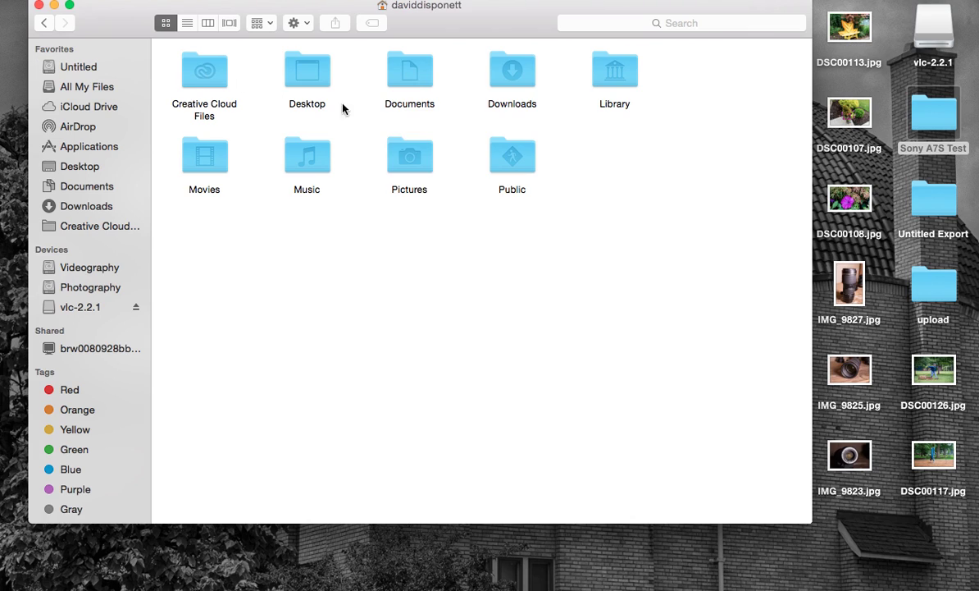
- Make sure Show Library Folder is enabled in the home folder's view options and close the options
right_click(448, 259)
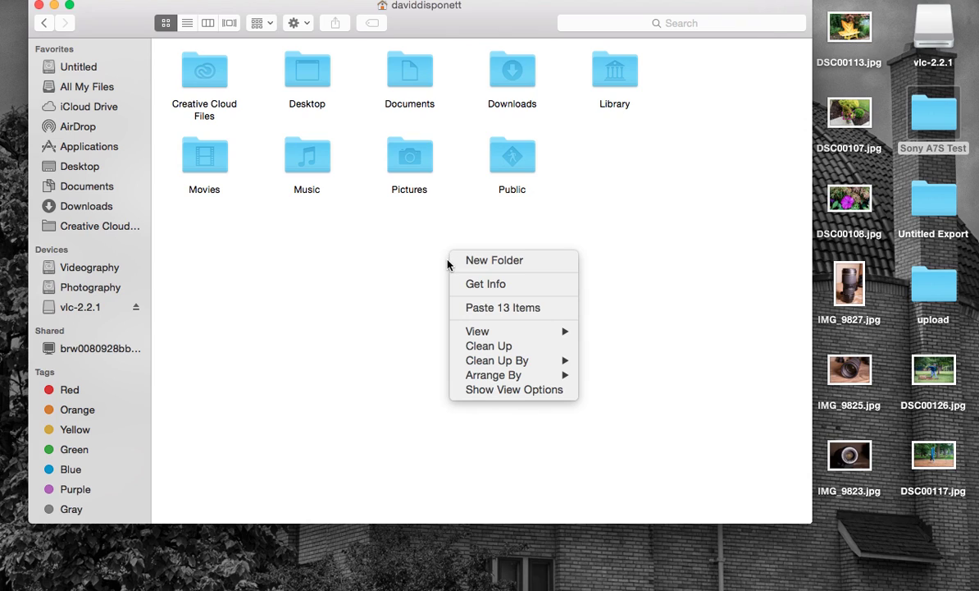
left_click(486, 391)
left_click_drag(626, 10, 445, 21)
left_click(406, 277)
left_click(406, 277)
left_click(406, 278)
left_click(406, 276)
left_click(406, 276)
left_click(406, 276)
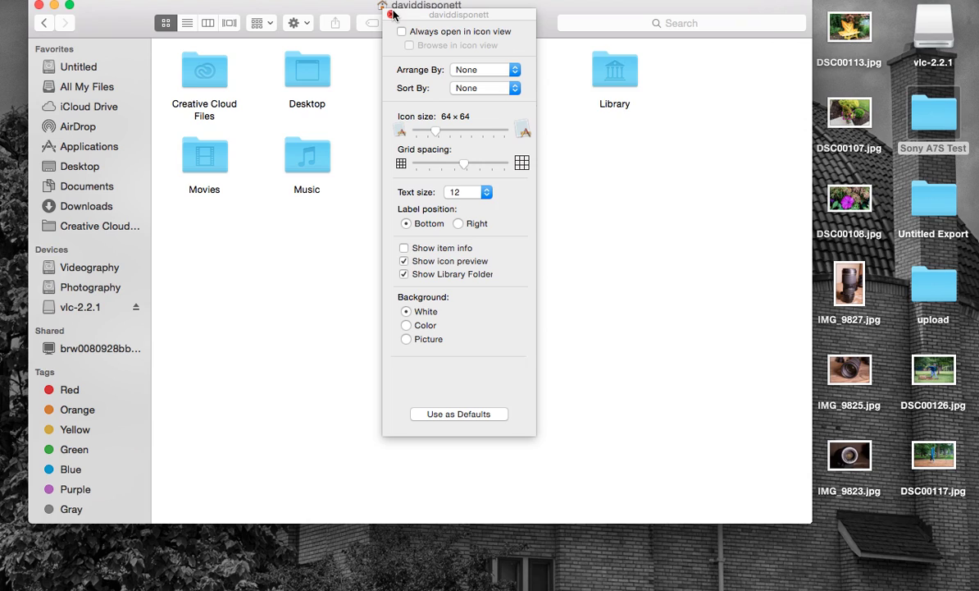
left_click(390, 14)
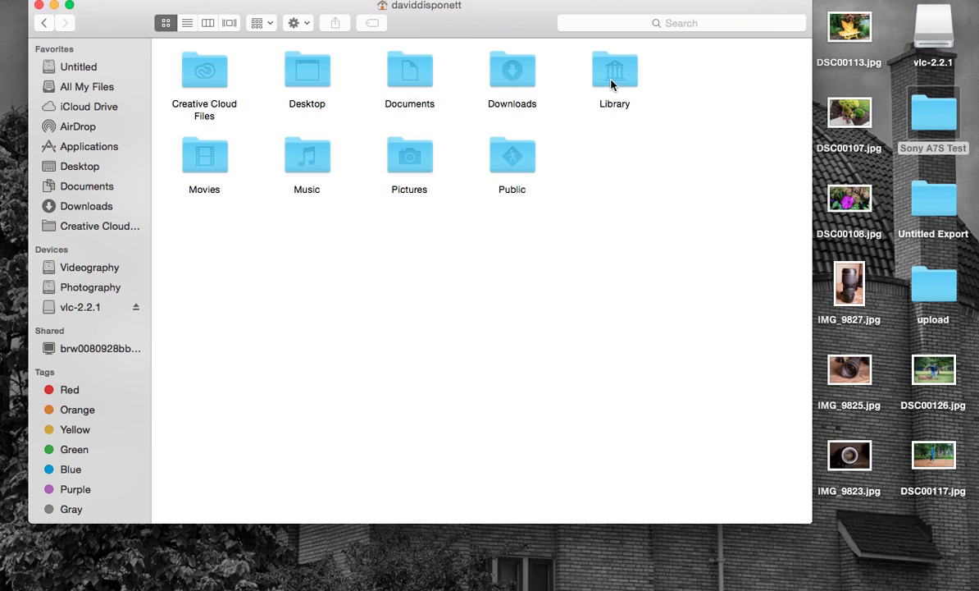
- Open the home folder's Library, Application Support, Adobe, CameraRaw, CameraProfiles folder
double_click(611, 82)
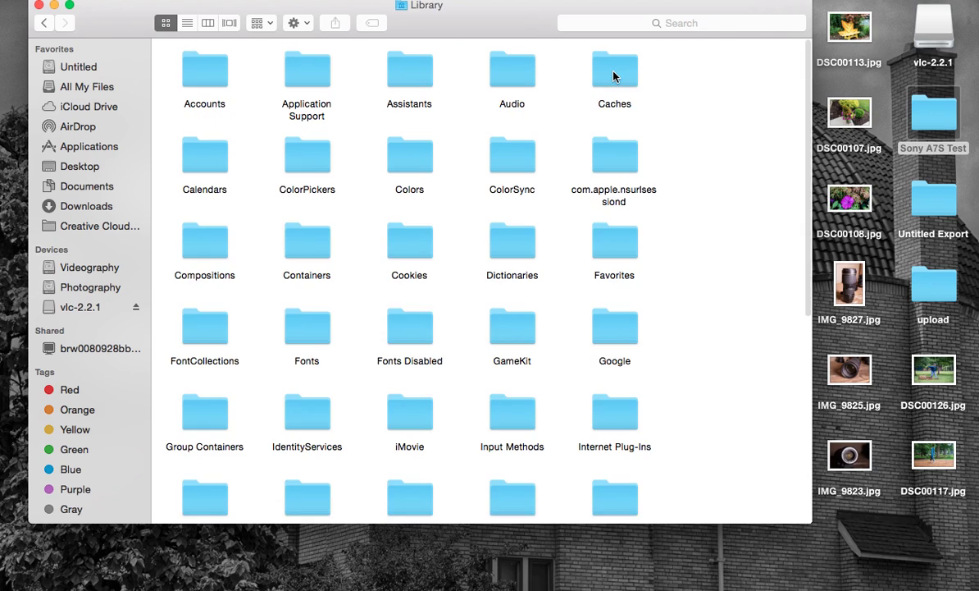
double_click(311, 80)
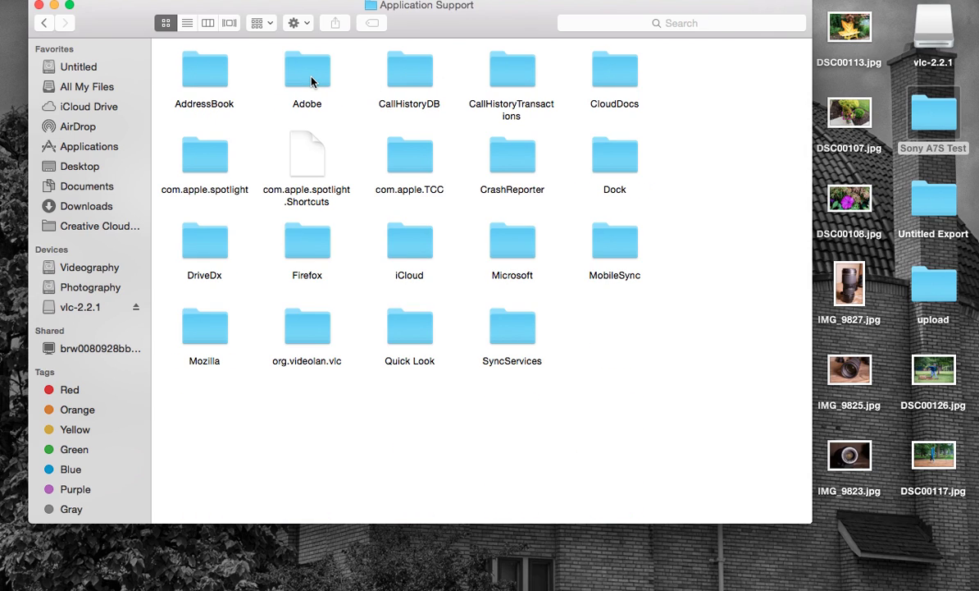
double_click(310, 80)
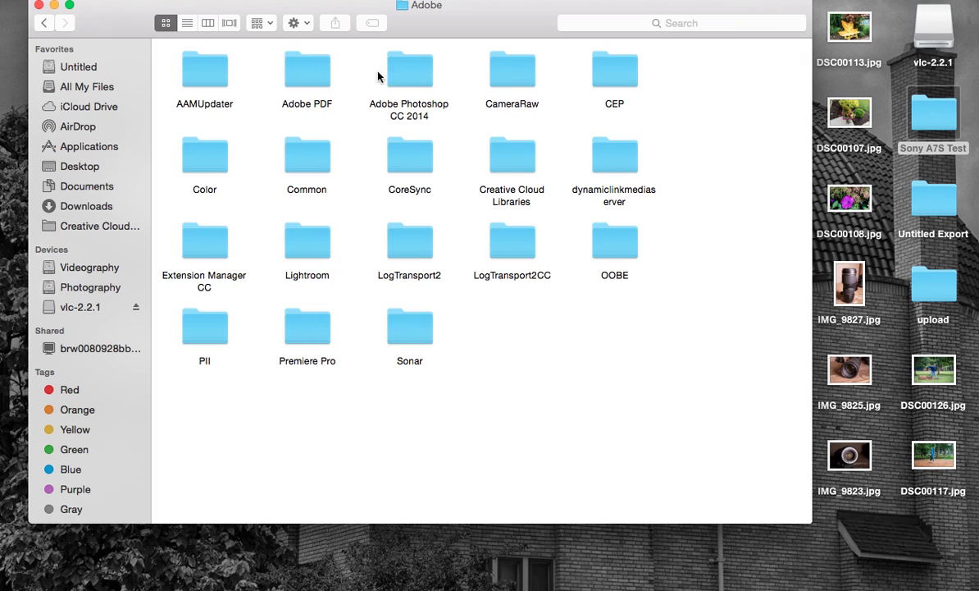
double_click(512, 78)
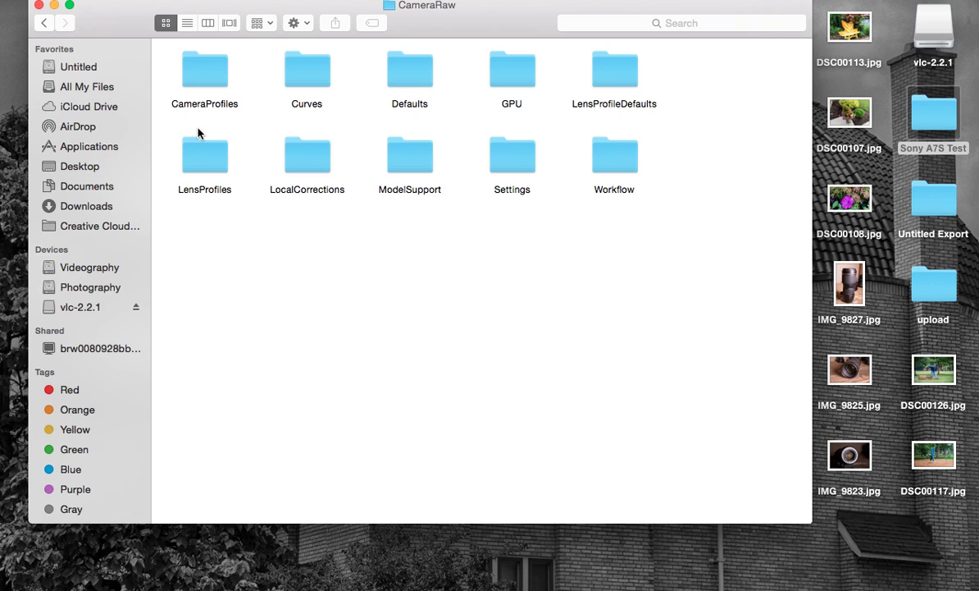
double_click(201, 72)
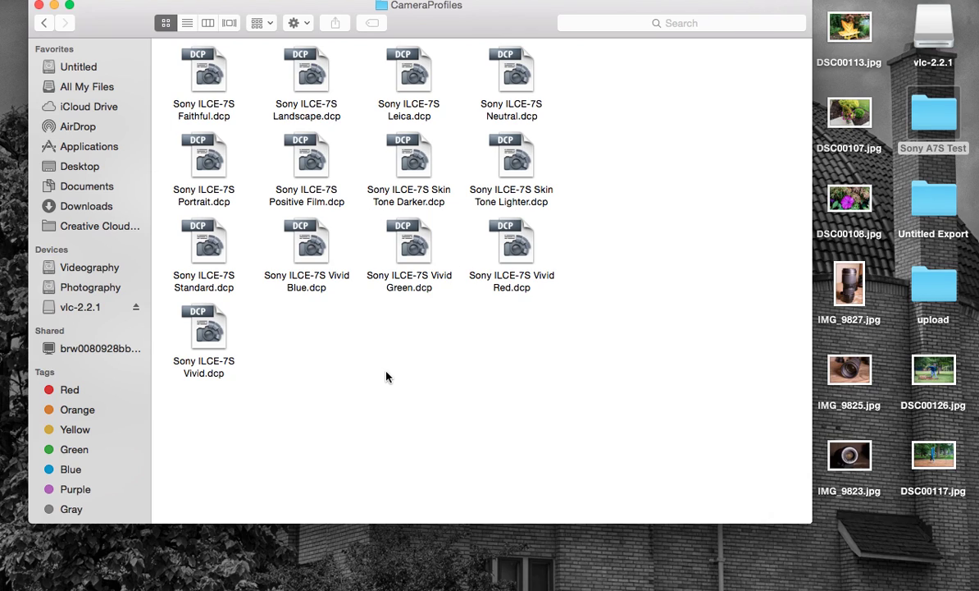
- Move all the Sony ILCE-7S DCP profiles in CameraProfiles to the Trash and undo the deletion
left_click_drag(238, 393, 519, 52)
key("super+BackSpace")
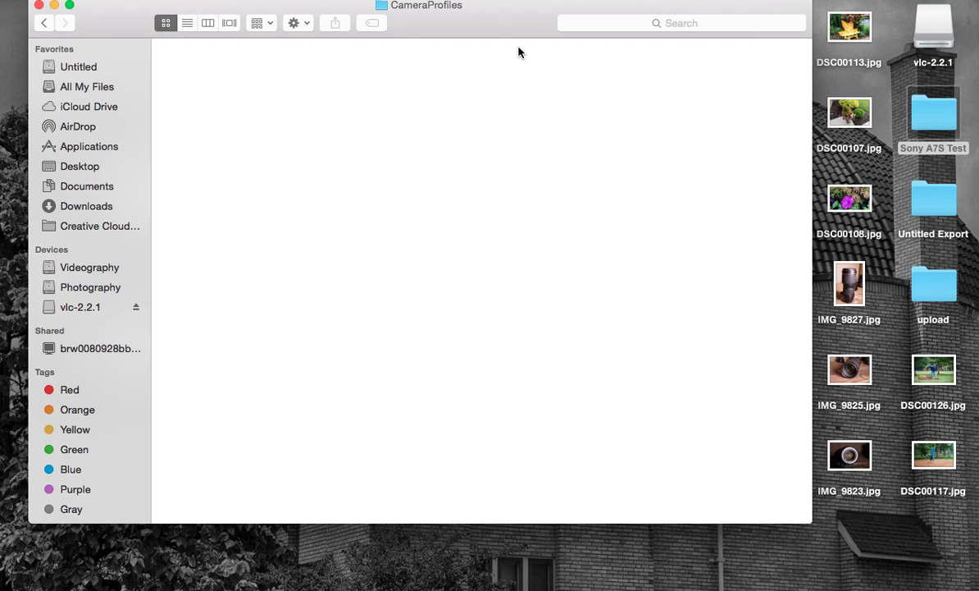
key("super+z")
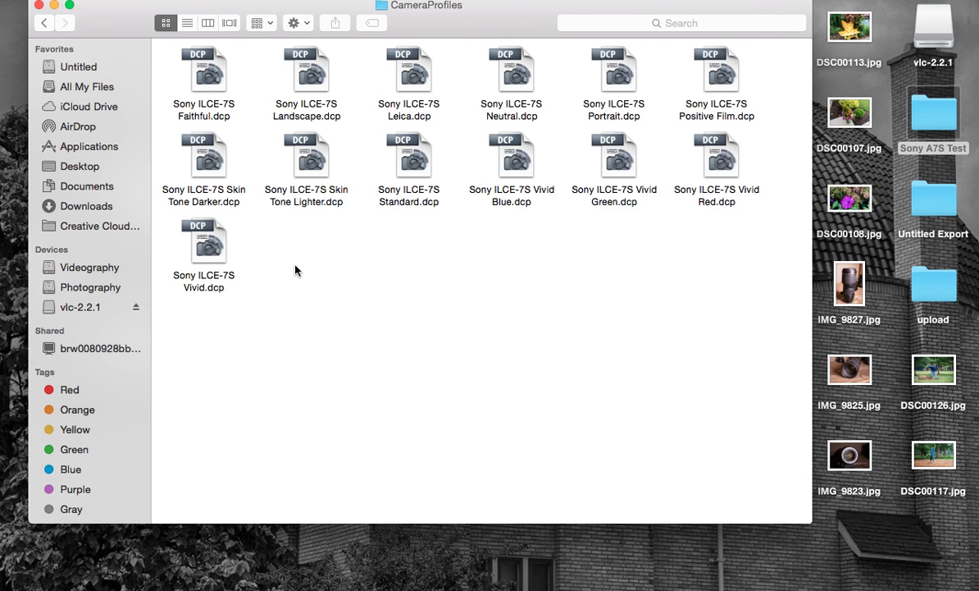
- Close the Finder window and launch Adobe Lightroom
left_click(38, 5)
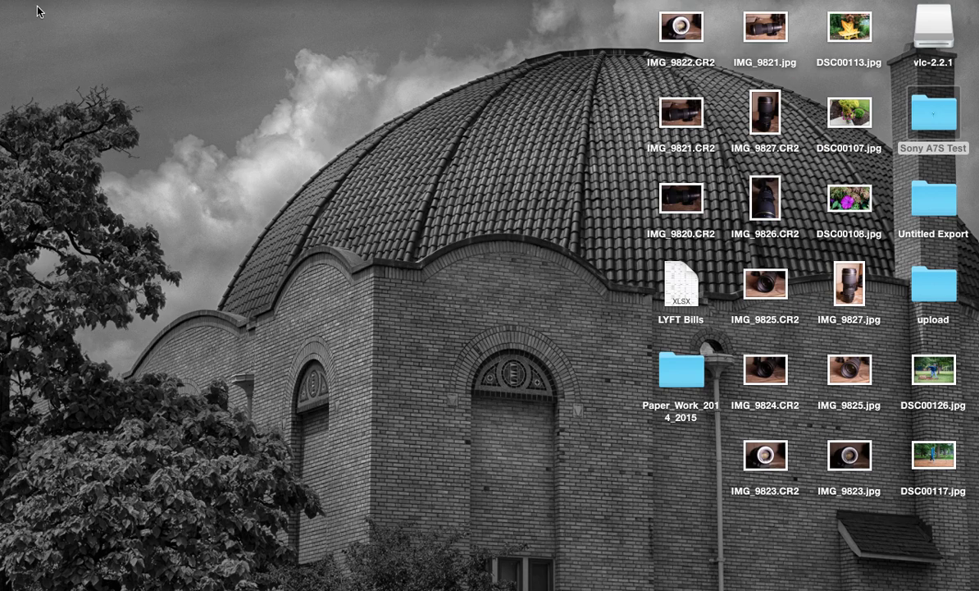
mouse_move(344, 584)
left_click(525, 558)
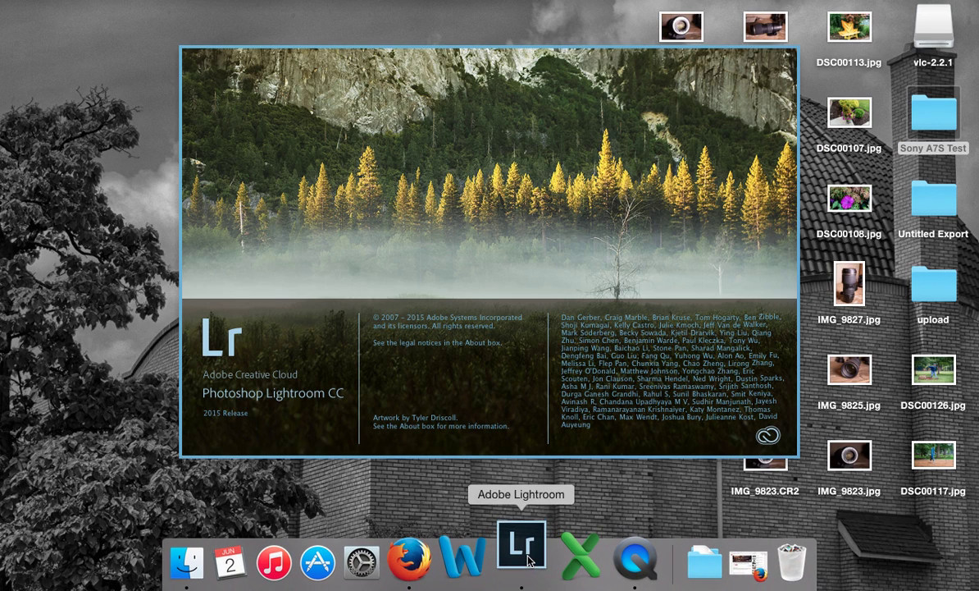
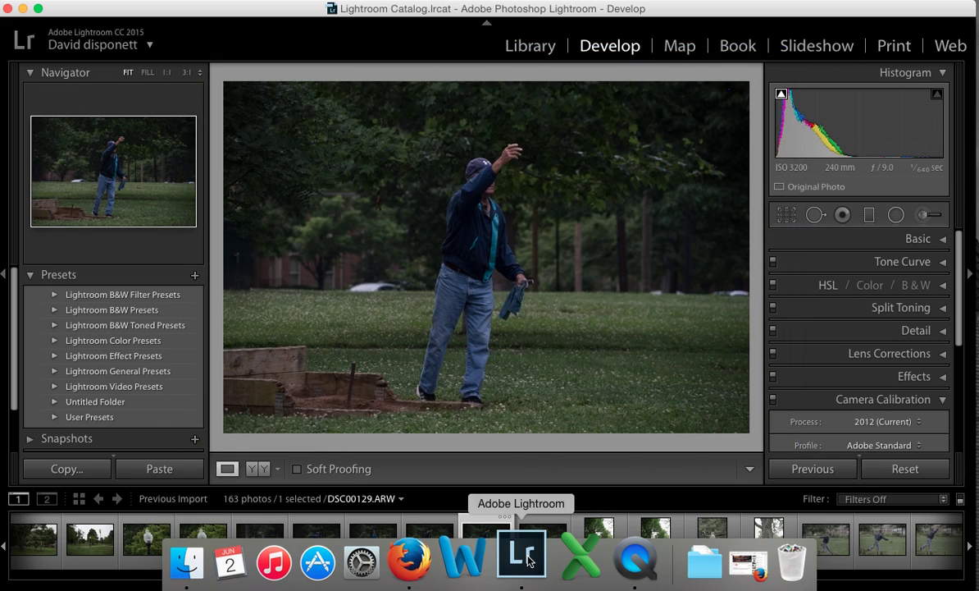
- Set the Camera Calibration profile of photo DSC00129.ARW to Neutral
scroll(838, 434, "down", 5)
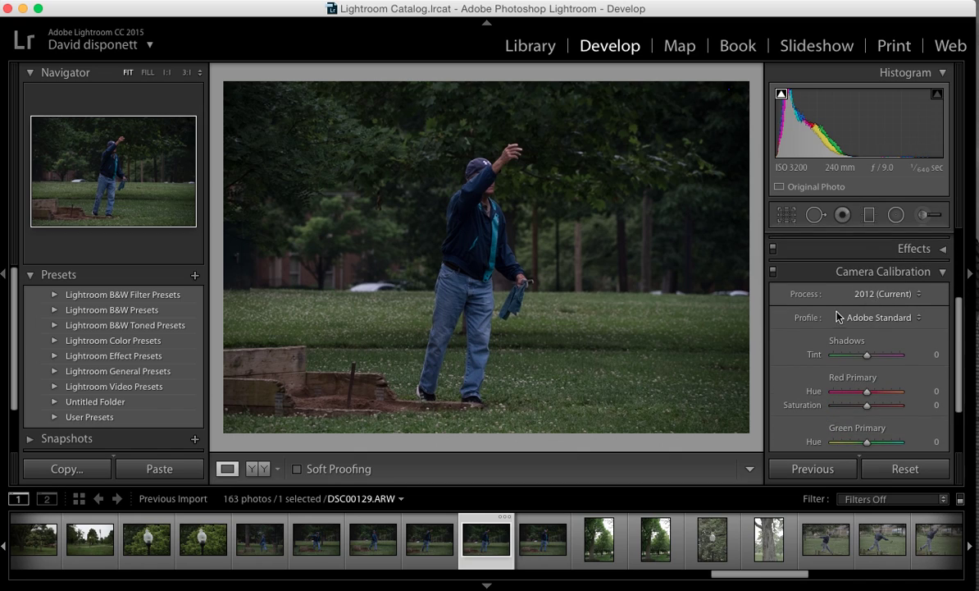
left_click(869, 317)
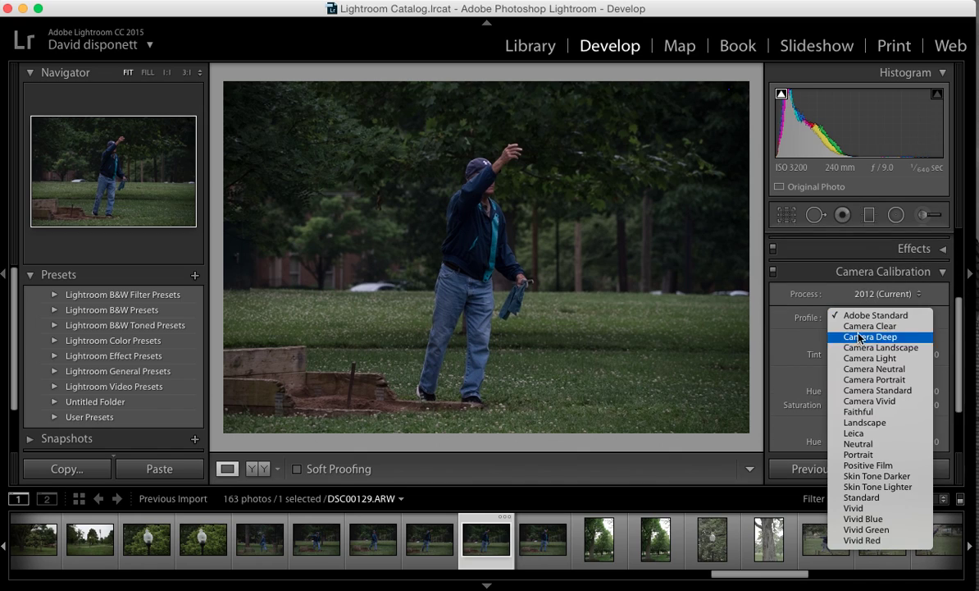
left_click(873, 445)
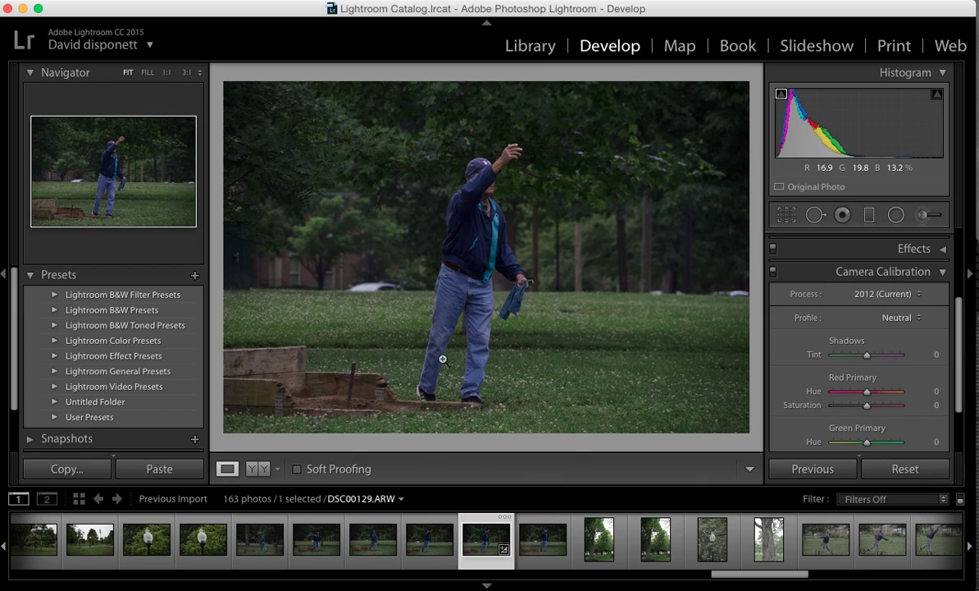